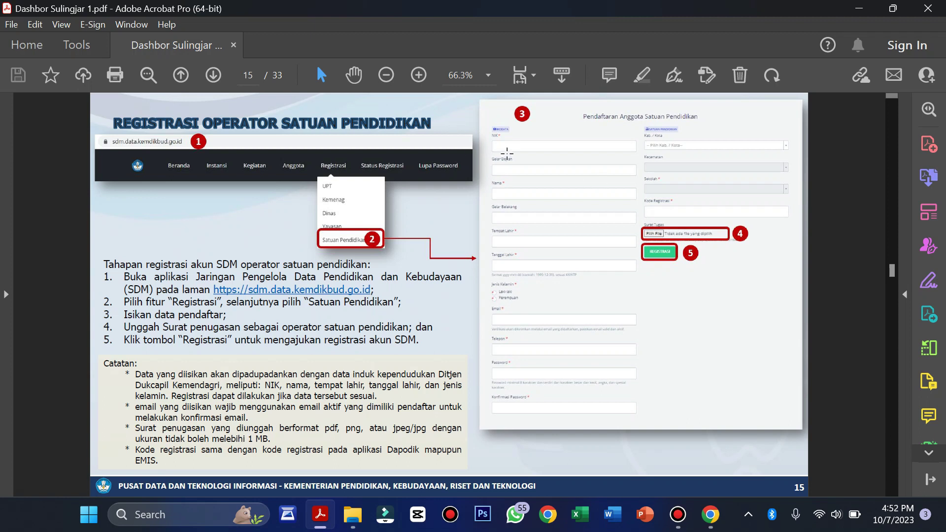
Examine the school operator registration stages, sample form, 1 MB file limit and registration code note on page 15 of the guide
ctrl+scroll(506, 153, up, 3)
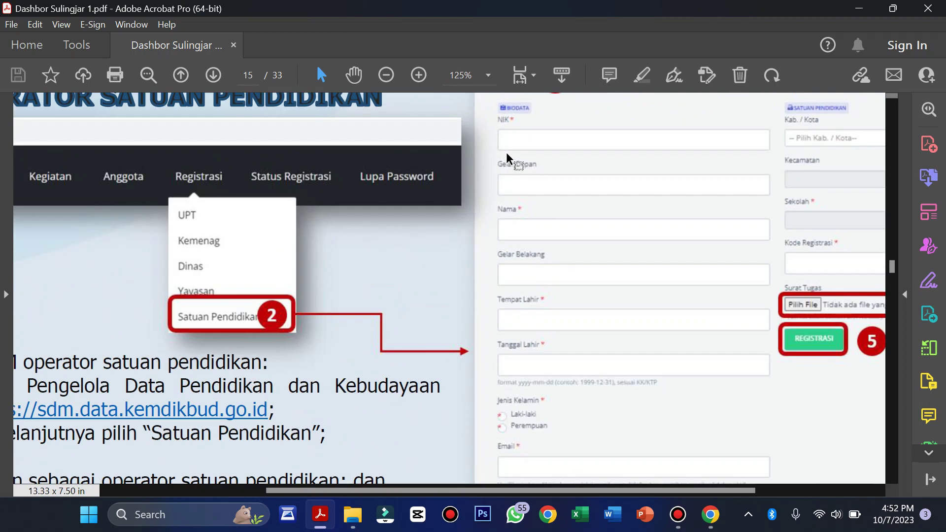
ctrl+scroll(507, 153, down, 4)
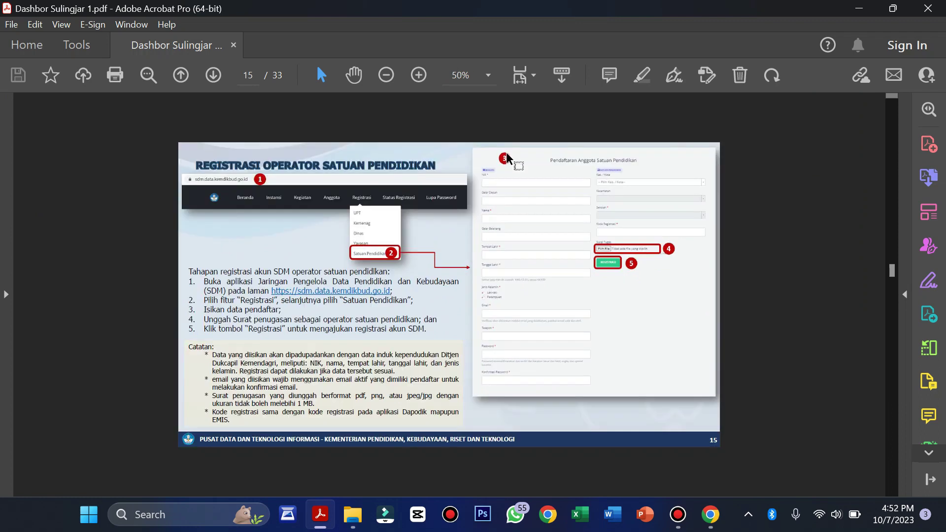
ctrl+scroll(507, 157, up, 1)
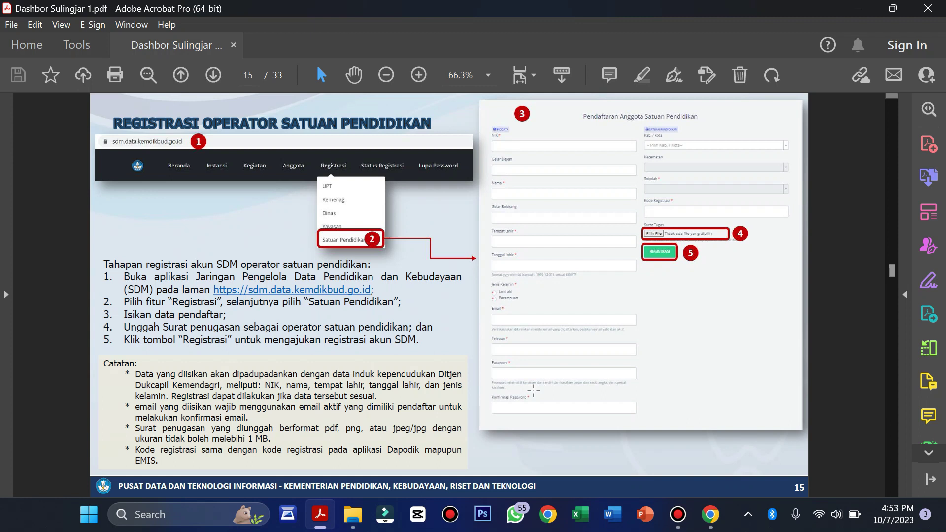
drag(274, 439, 246, 442)
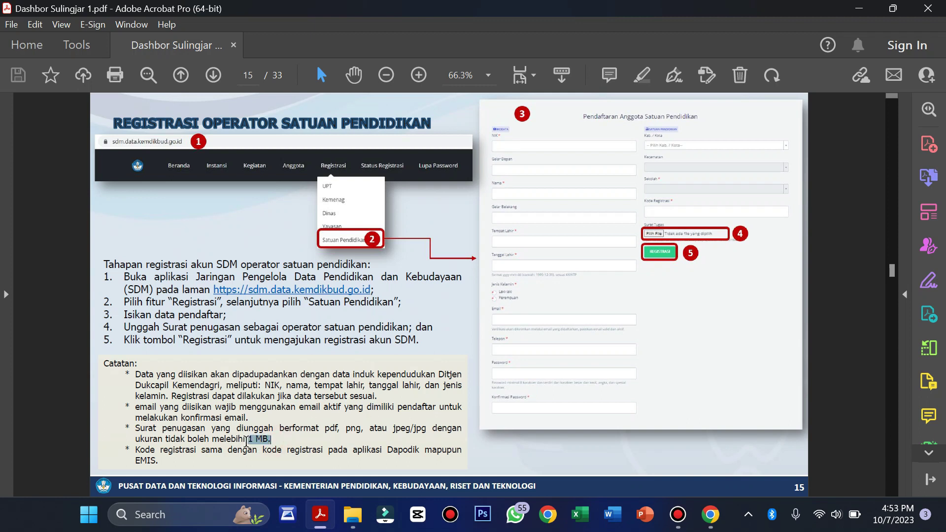
click(356, 433)
ctrl+scroll(644, 234, up, 3)
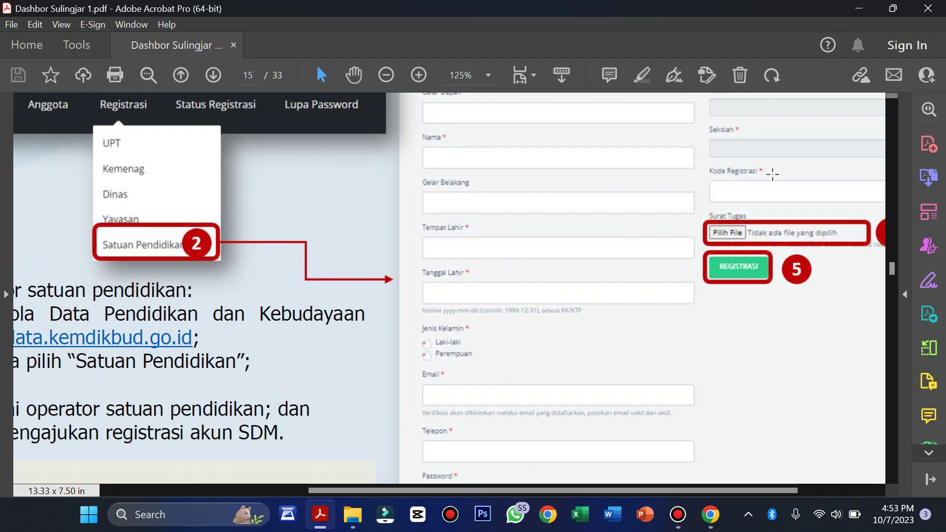
ctrl+scroll(669, 232, down, 5)
ctrl+scroll(669, 231, up, 3)
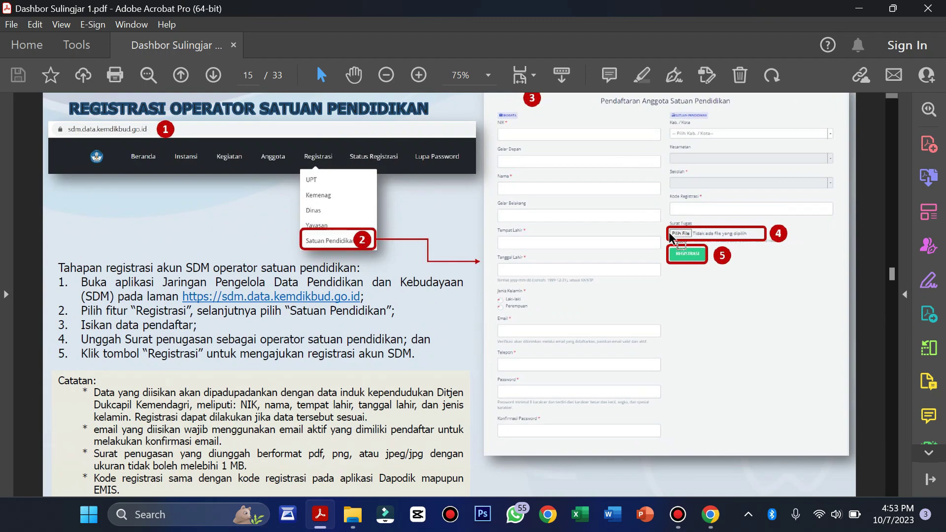
ctrl+scroll(670, 232, down, 1)
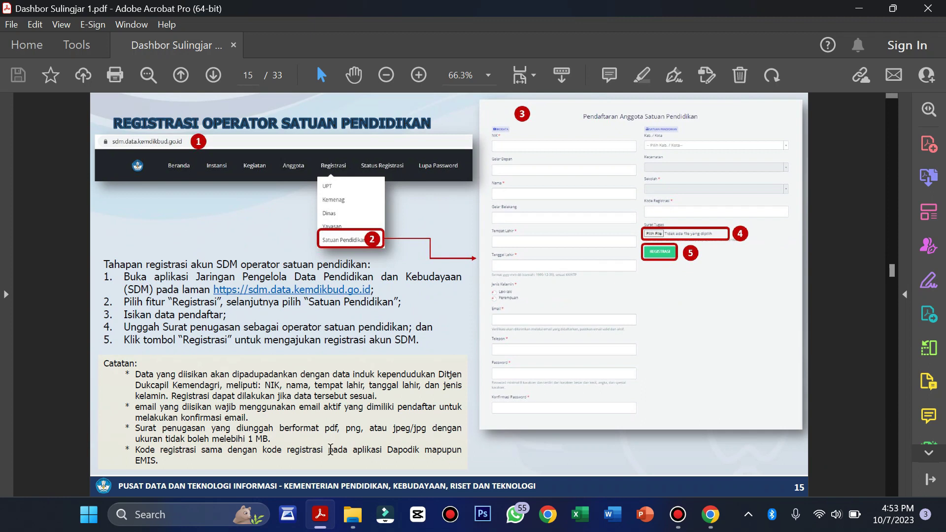
drag(330, 450, 163, 462)
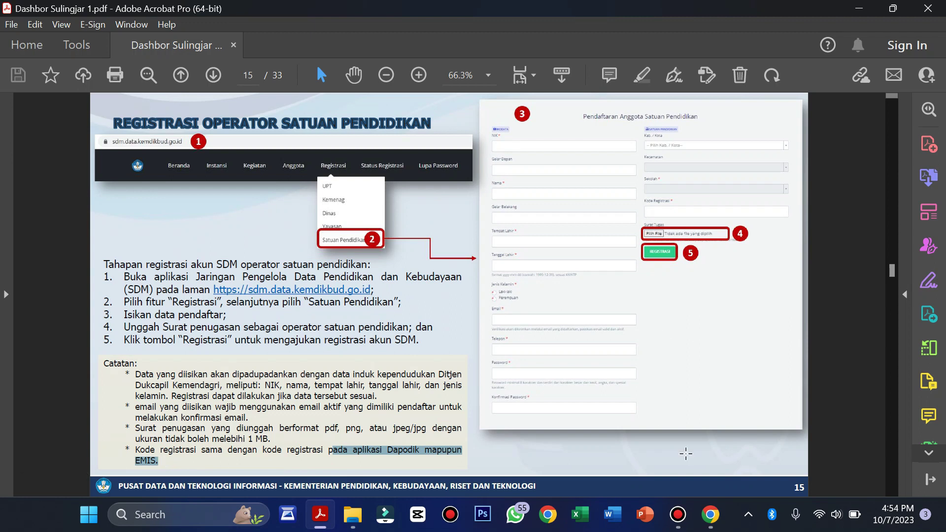
Switch to Chrome, search for "sdm data kemdikbud" in a new tab, and open the SDM Pusdatin site, dismissing its update notice
click(712, 516)
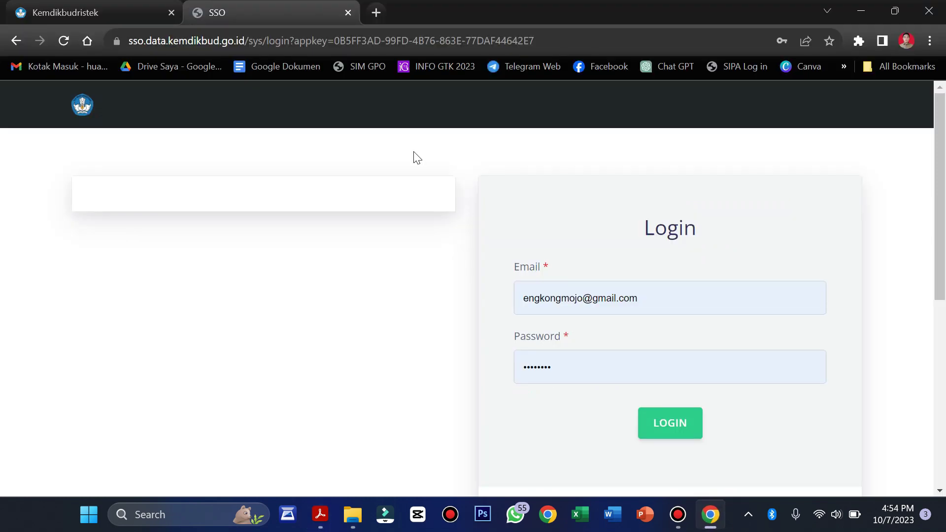
click(377, 13)
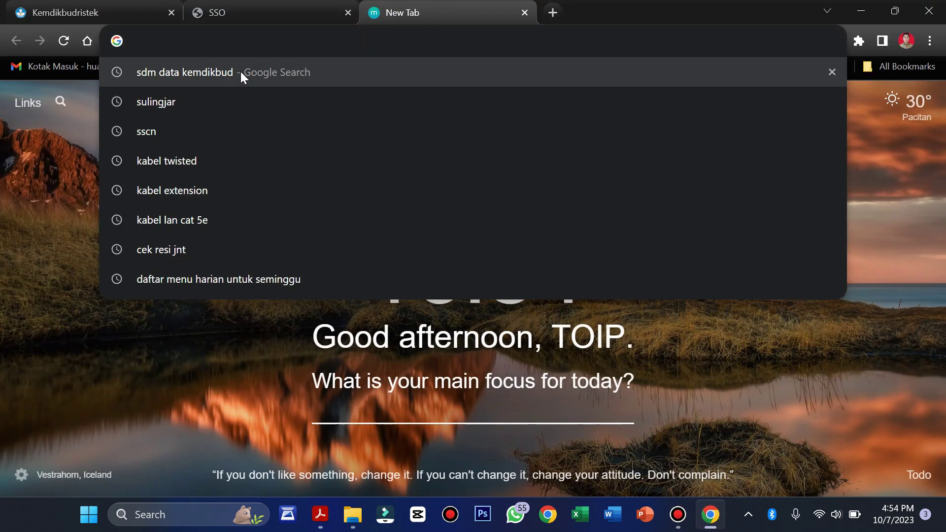
click(240, 72)
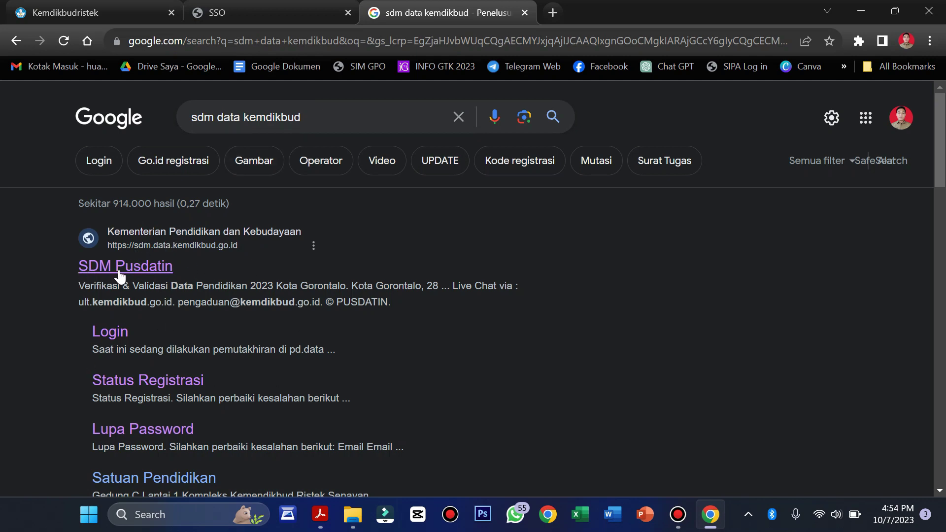
click(140, 266)
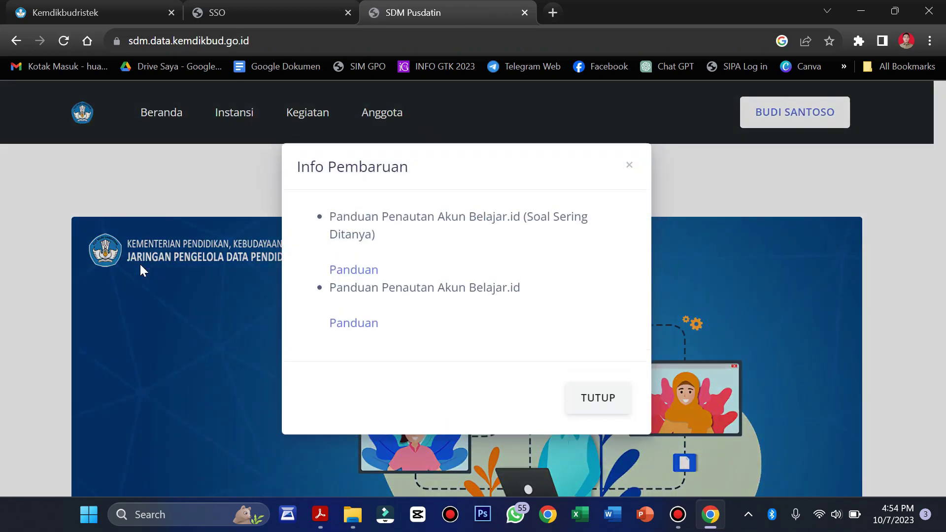
click(601, 401)
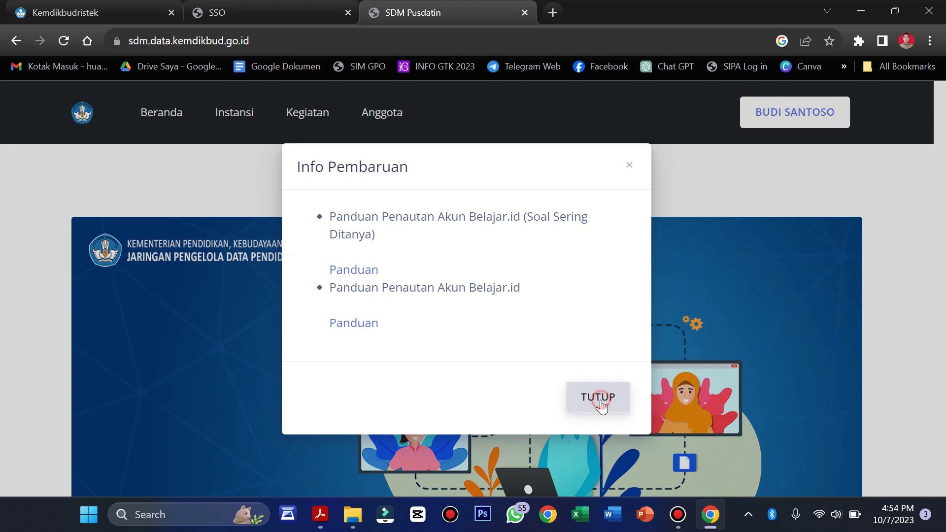
Log out of the current SDM account and open the registration form for Satuan Pendidikan
click(816, 124)
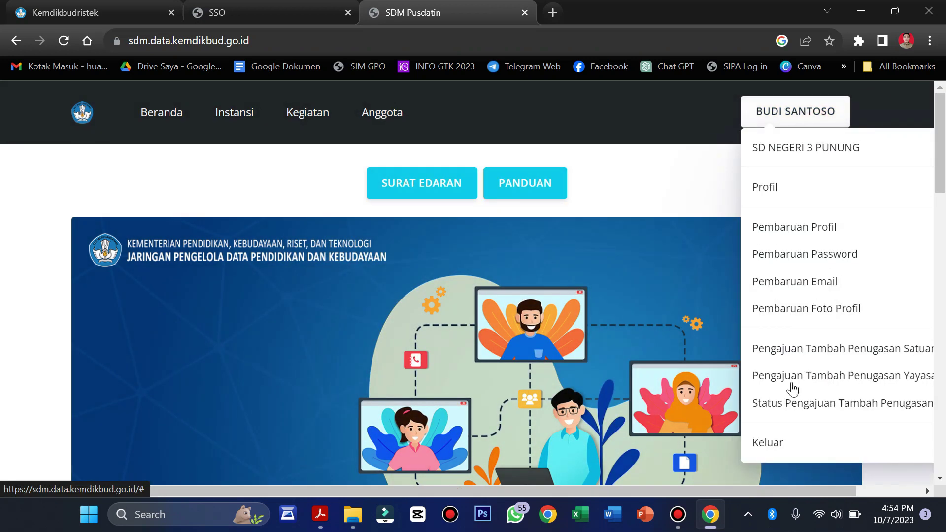
click(778, 439)
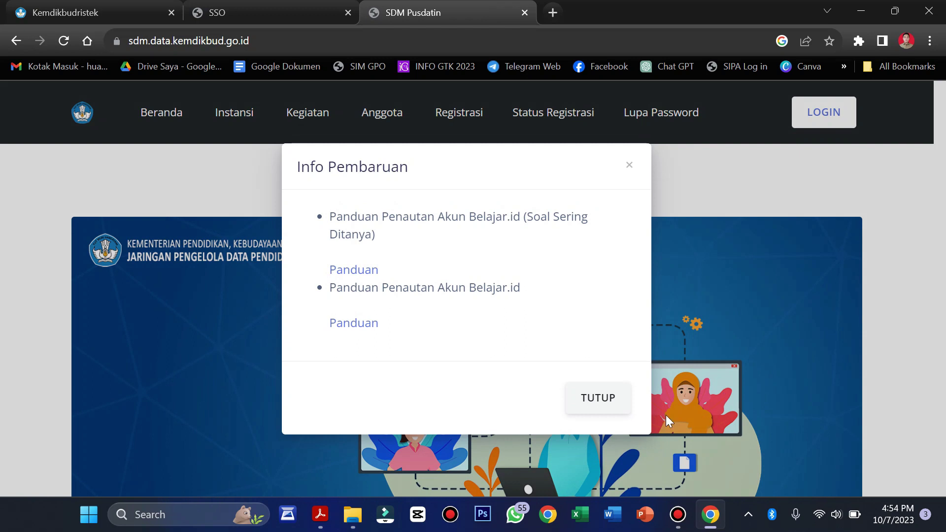
click(584, 409)
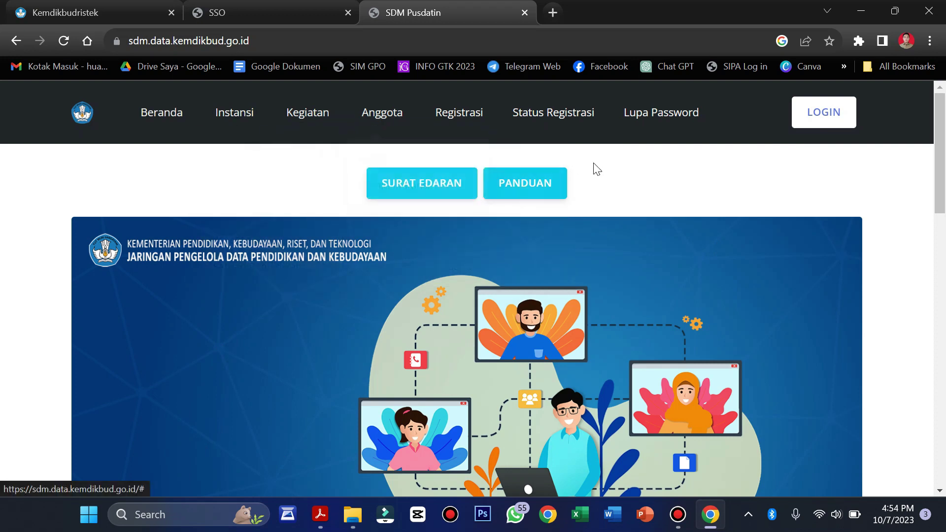
mouse_move(472, 120)
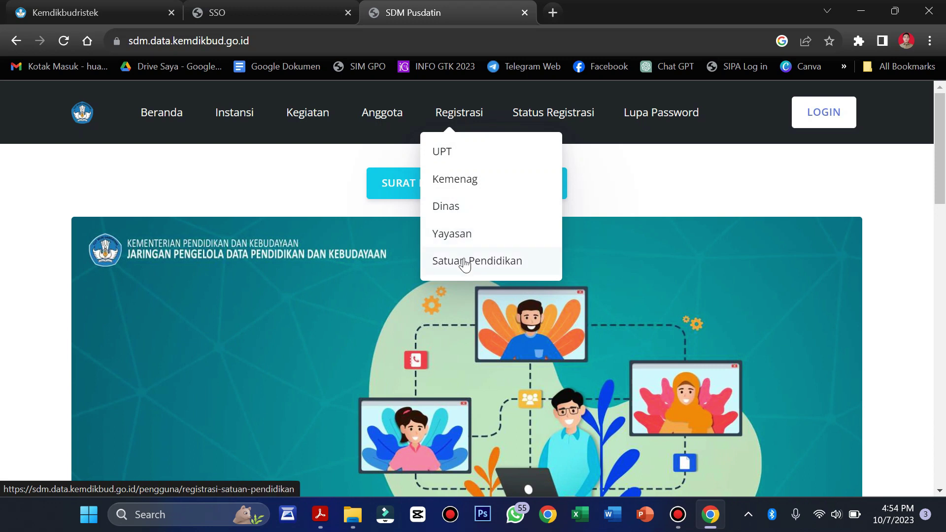
click(498, 268)
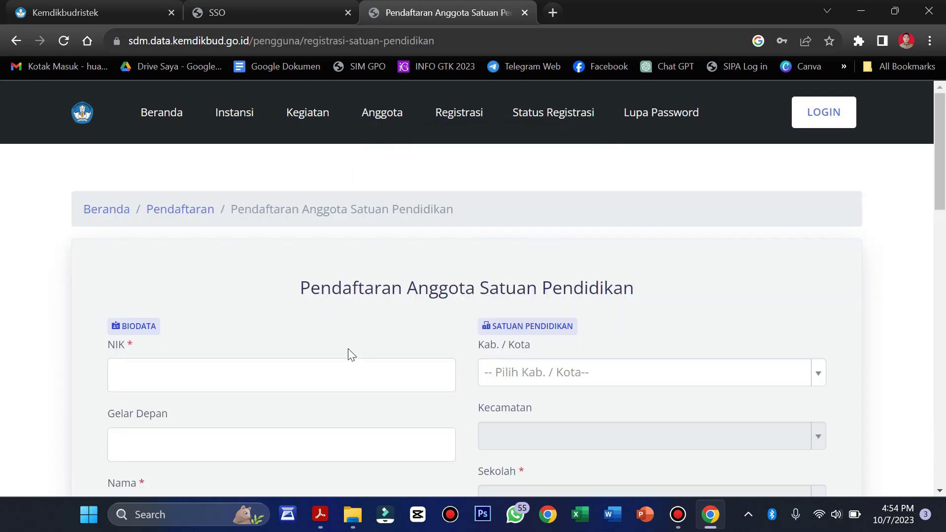
Examine the biodata and school fields of the registration form, including Kode Registrasi and the Surat Tugas upload
scroll(349, 351, down, 3)
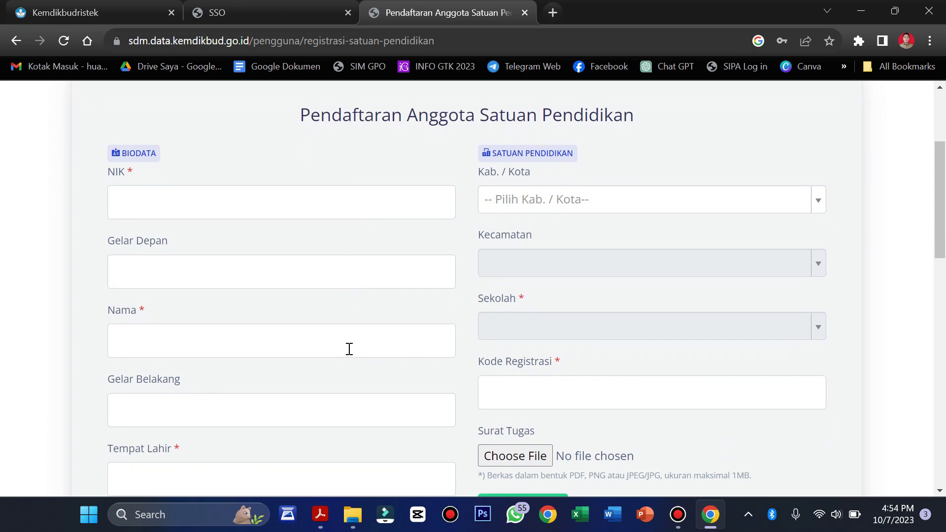
scroll(349, 348, down, 1)
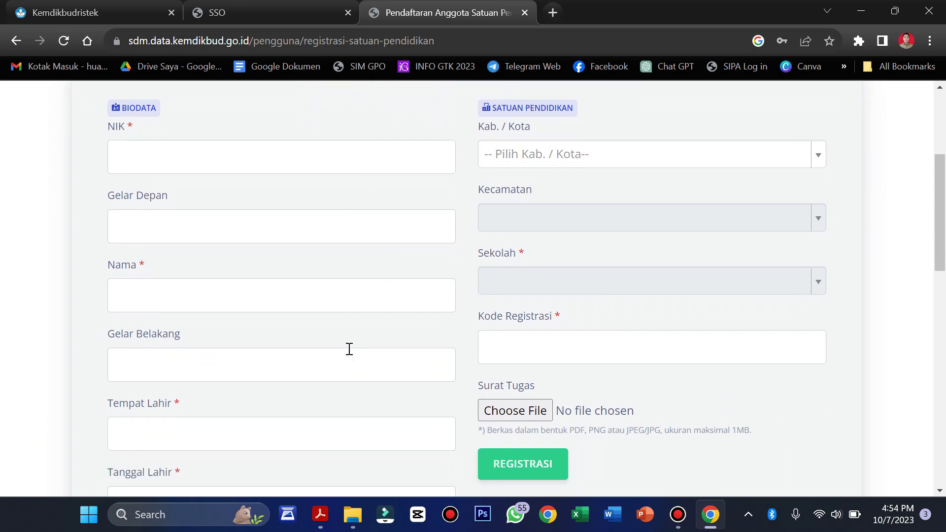
scroll(268, 229, down, 1)
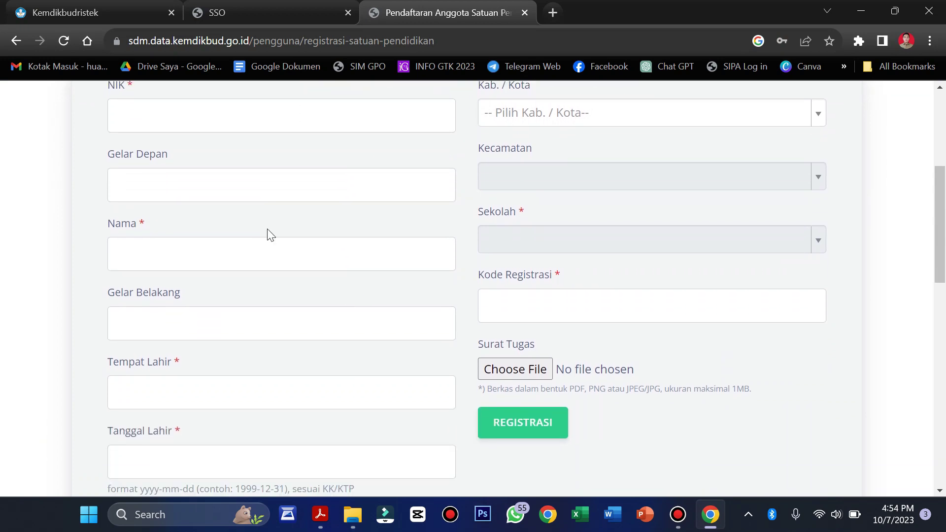
scroll(212, 319, down, 3)
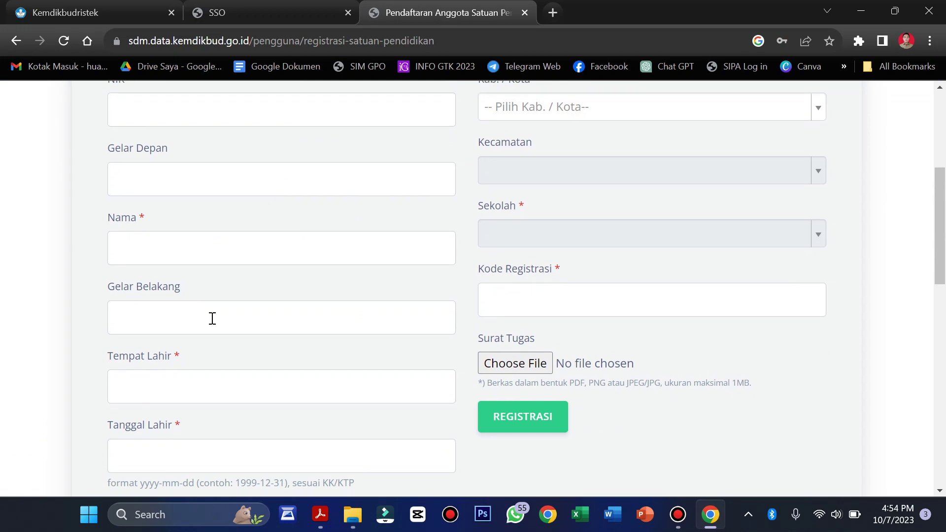
scroll(212, 318, up, 4)
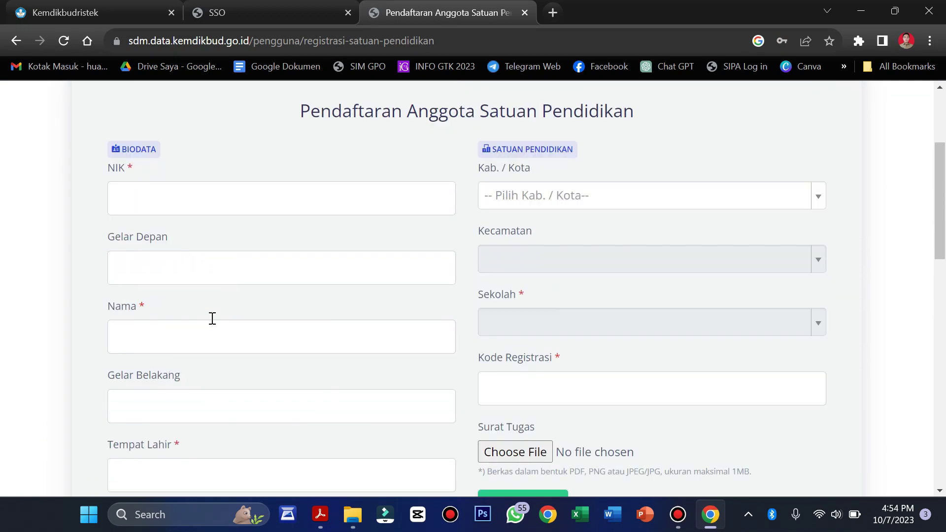
scroll(486, 222, down, 1)
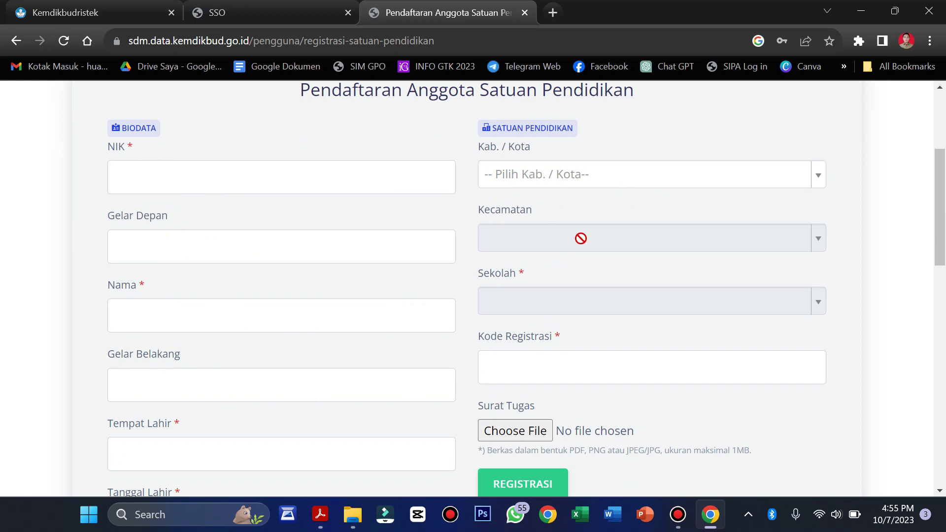
scroll(542, 299, down, 1)
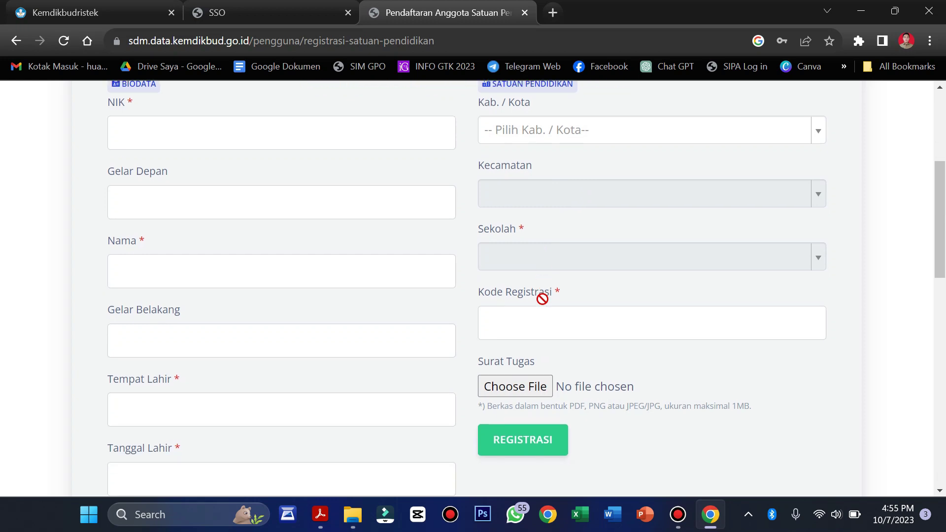
scroll(544, 311, up, 1)
scroll(545, 311, up, 1)
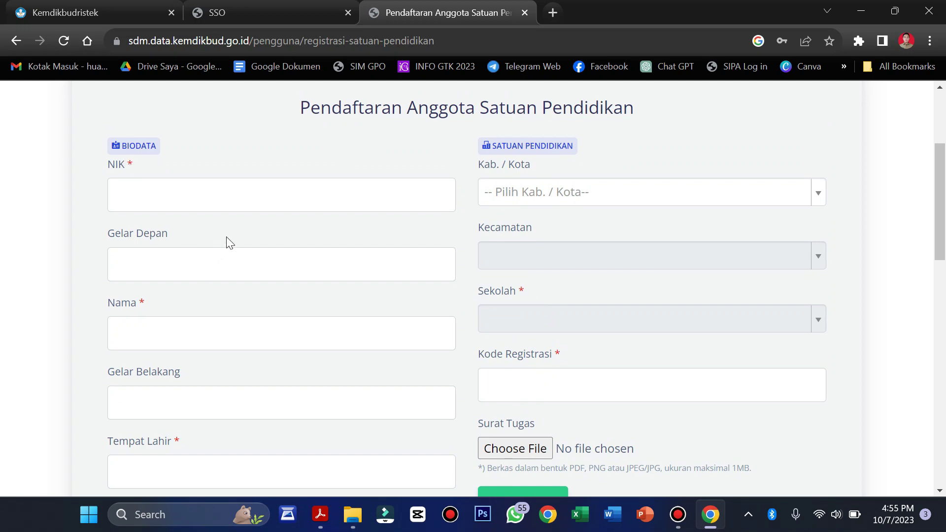
Examine the form's NIK and Gelar Depan fields, birth date format, email, phone and password requirements, and the registration submission area
click(227, 208)
click(235, 260)
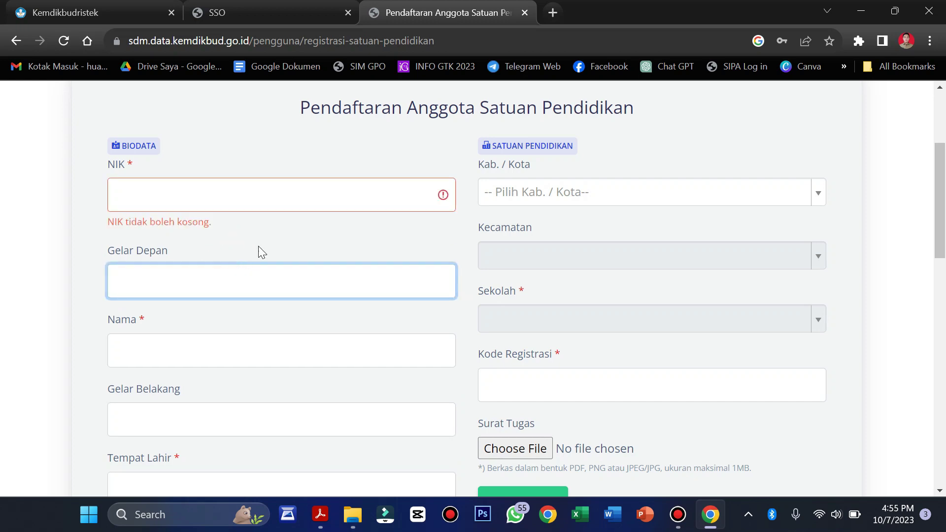
scroll(269, 256, down, 7)
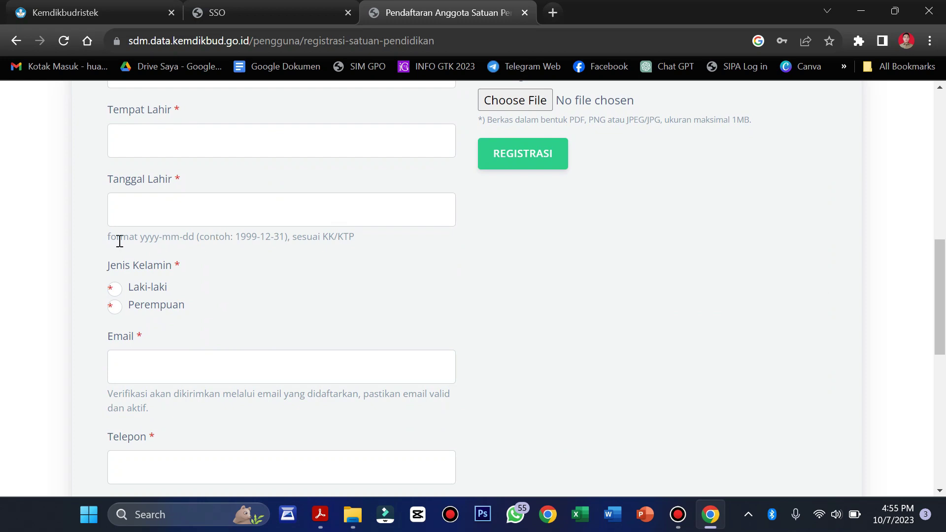
drag(107, 238, 348, 232)
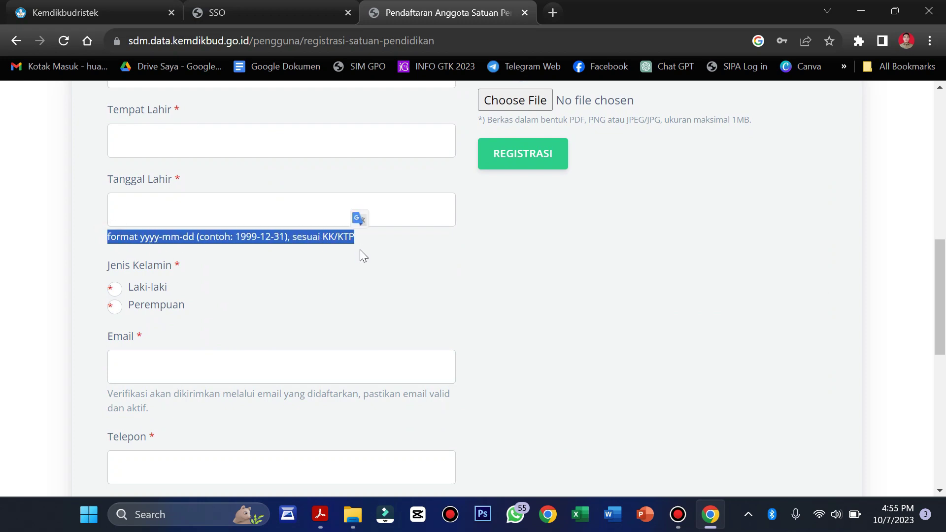
click(360, 291)
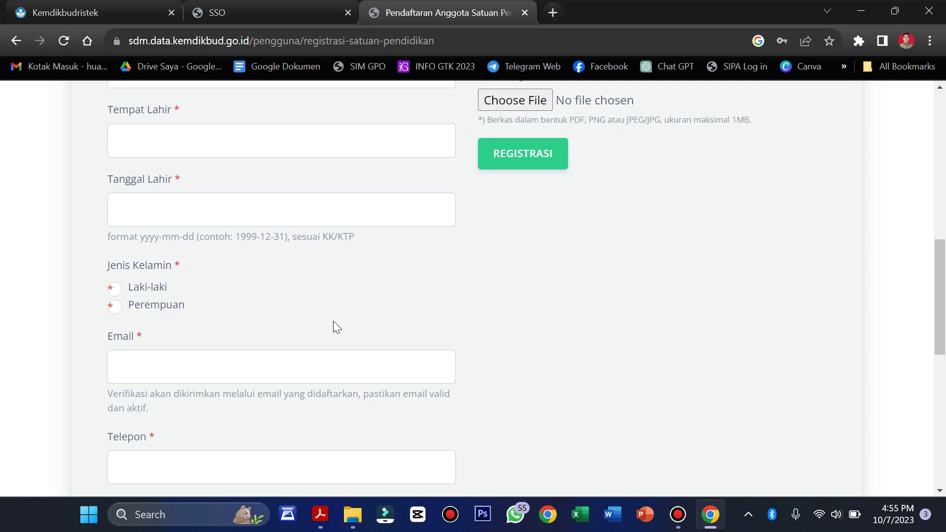
scroll(333, 320, down, 1)
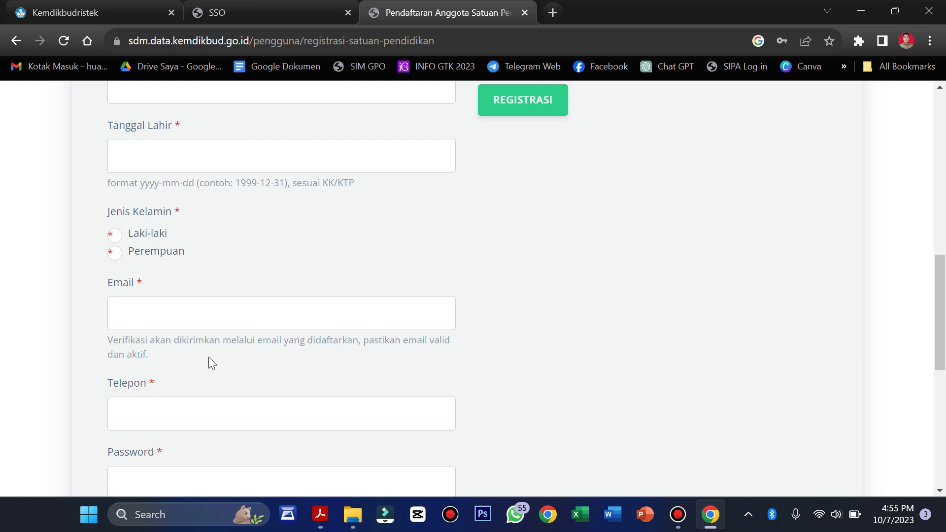
scroll(208, 357, down, 4)
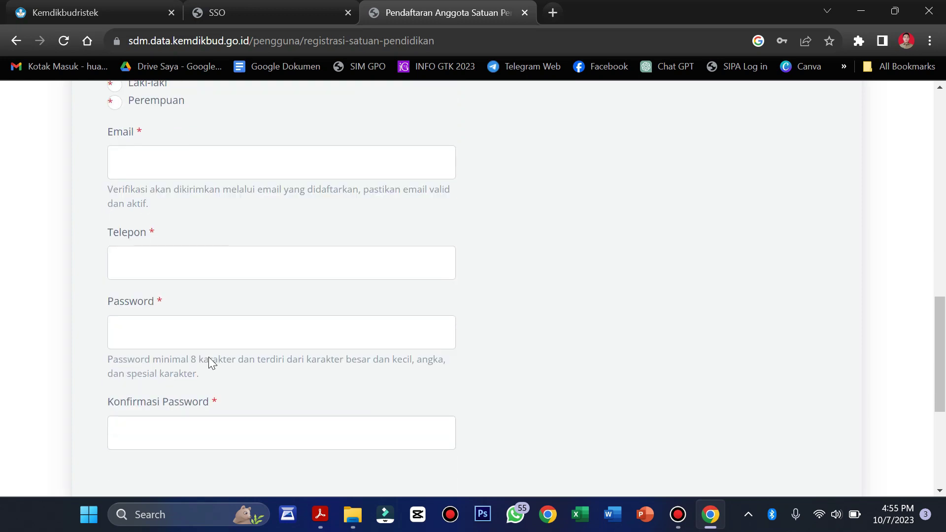
scroll(208, 357, up, 12)
scroll(208, 357, down, 3)
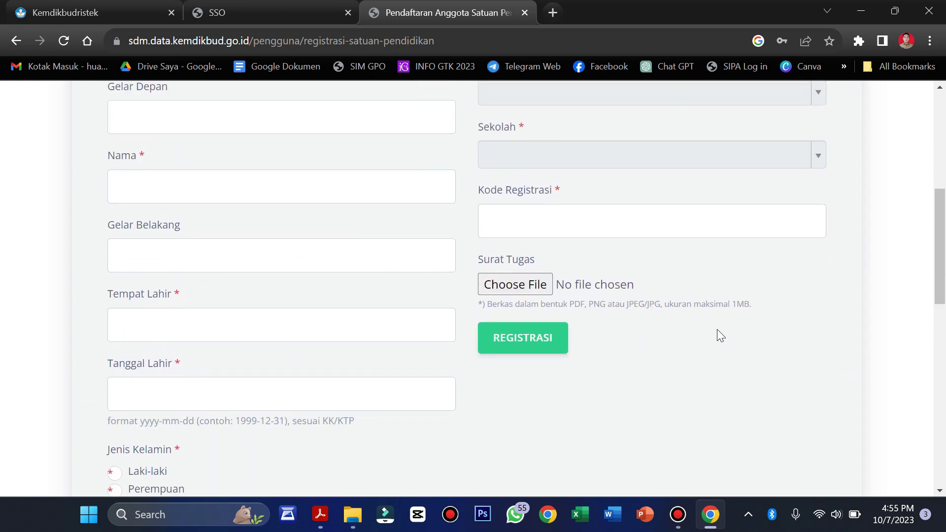
click(545, 346)
scroll(626, 401, up, 3)
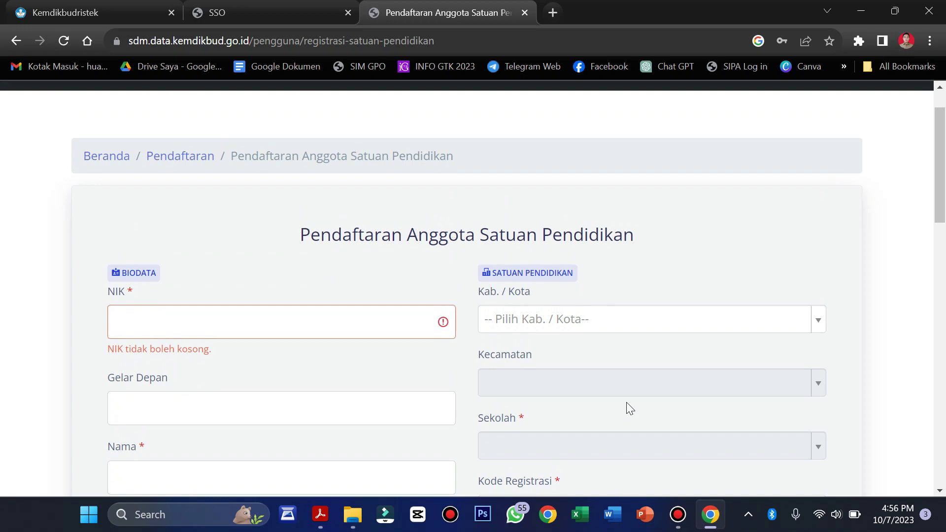
scroll(645, 339, down, 15)
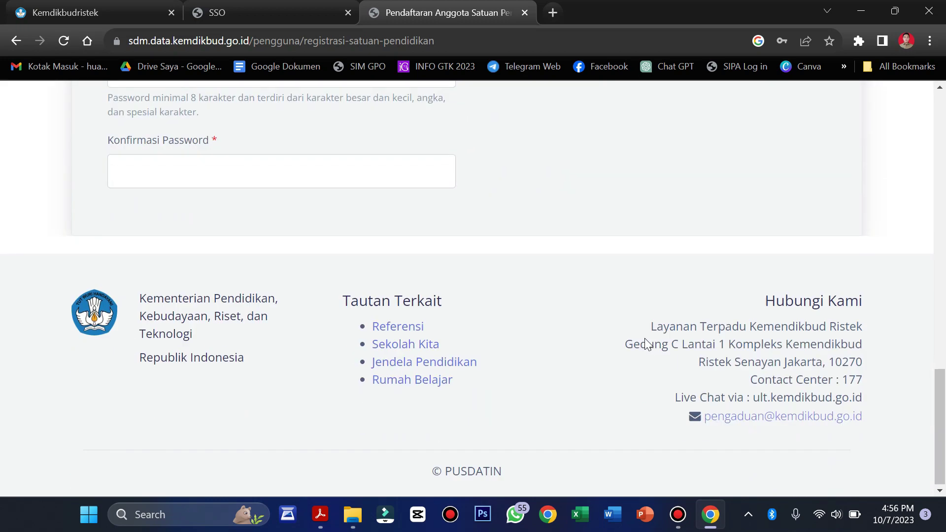
Check the account's registration status on the Status Registrasi page using the registered email and the captcha code
scroll(644, 338, up, 14)
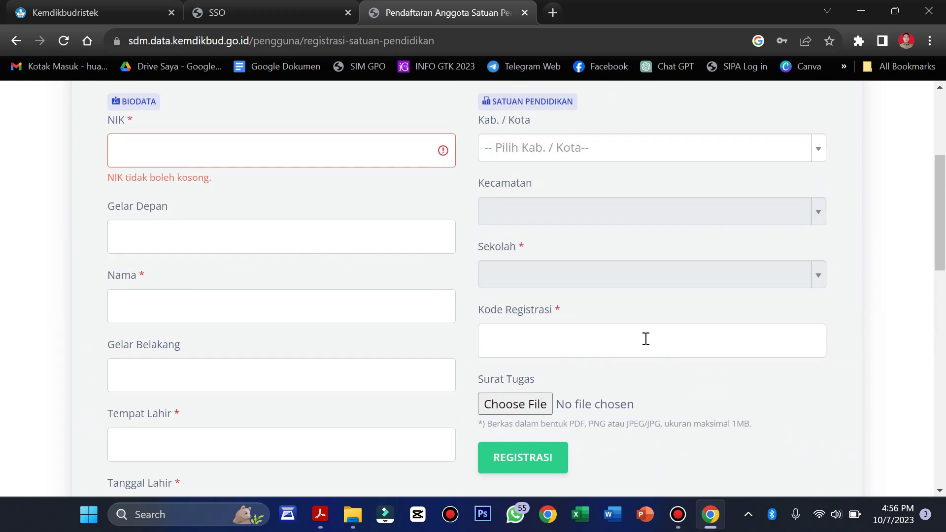
scroll(641, 313, up, 4)
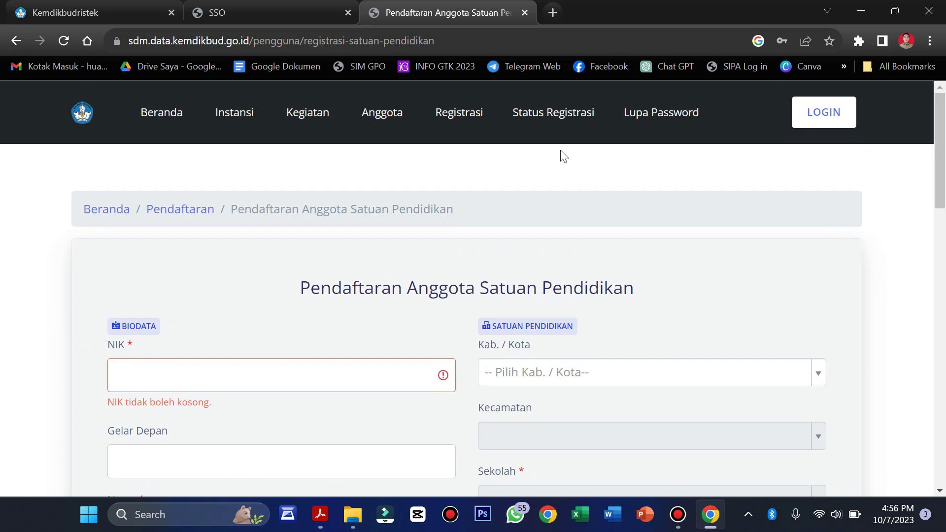
click(546, 114)
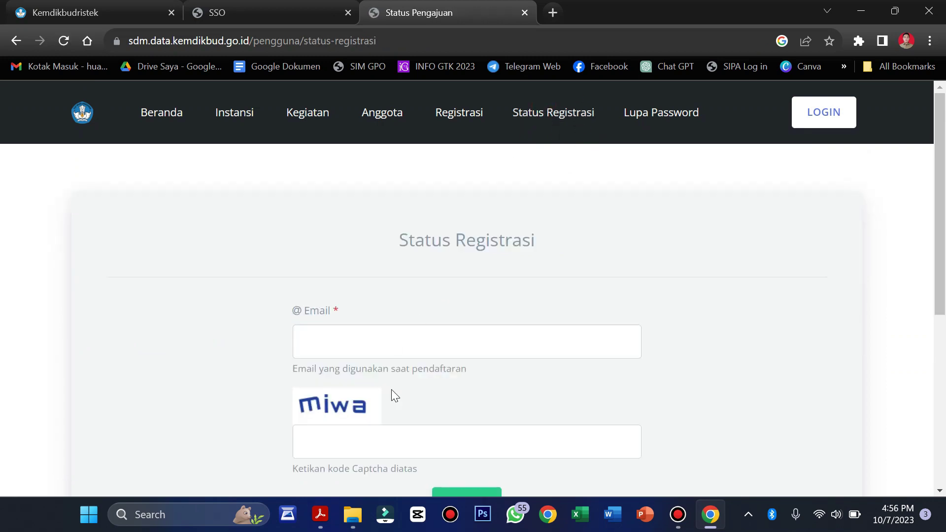
click(416, 339)
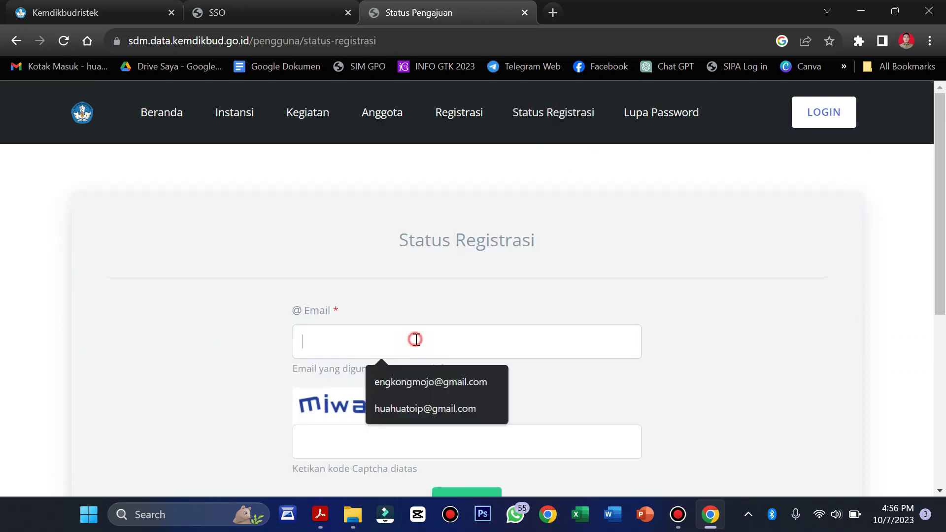
click(424, 386)
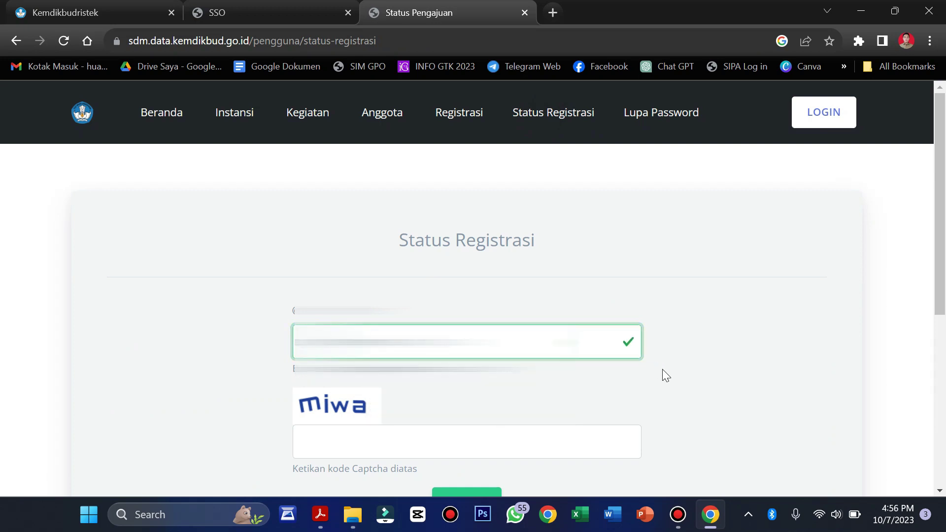
scroll(662, 370, down, 1)
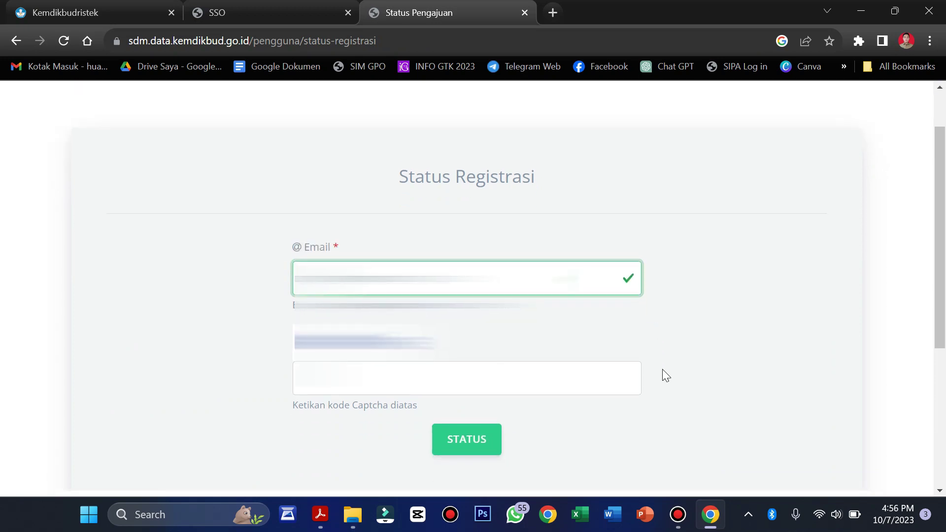
click(574, 391)
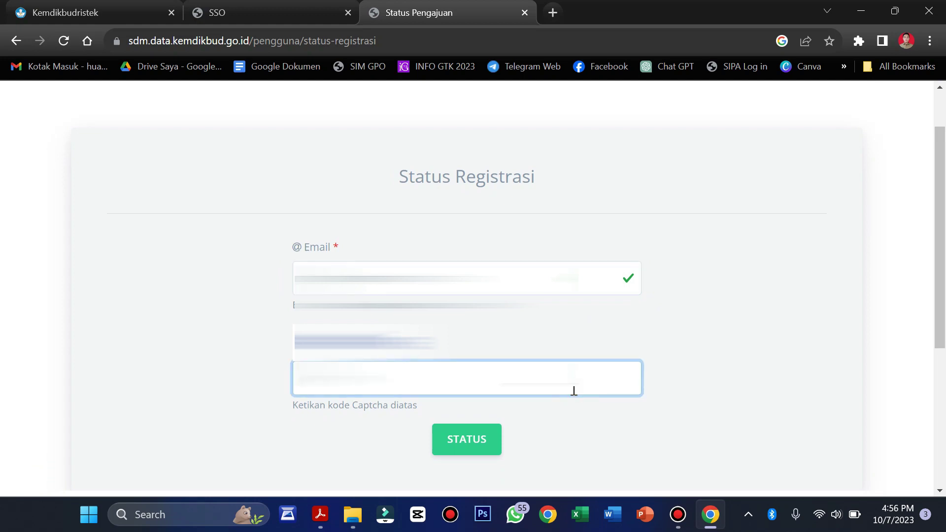
click(477, 447)
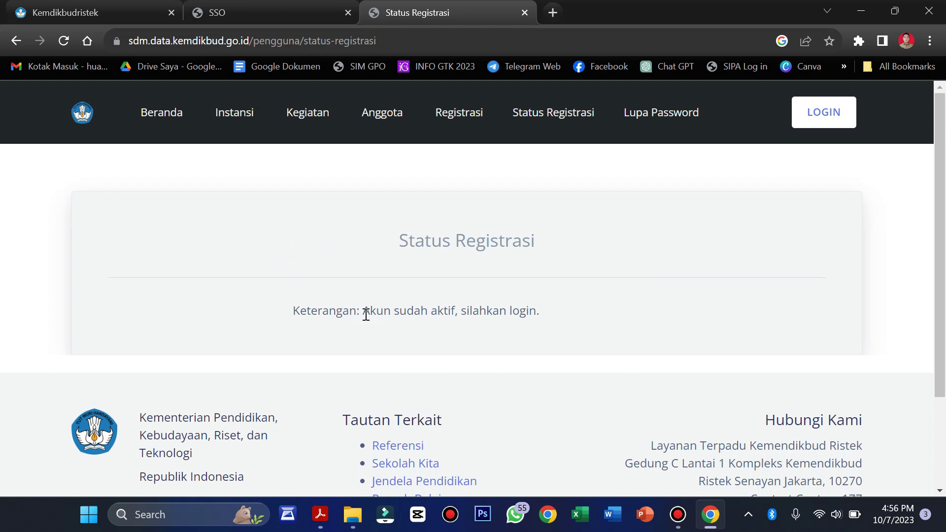
drag(363, 313, 562, 319)
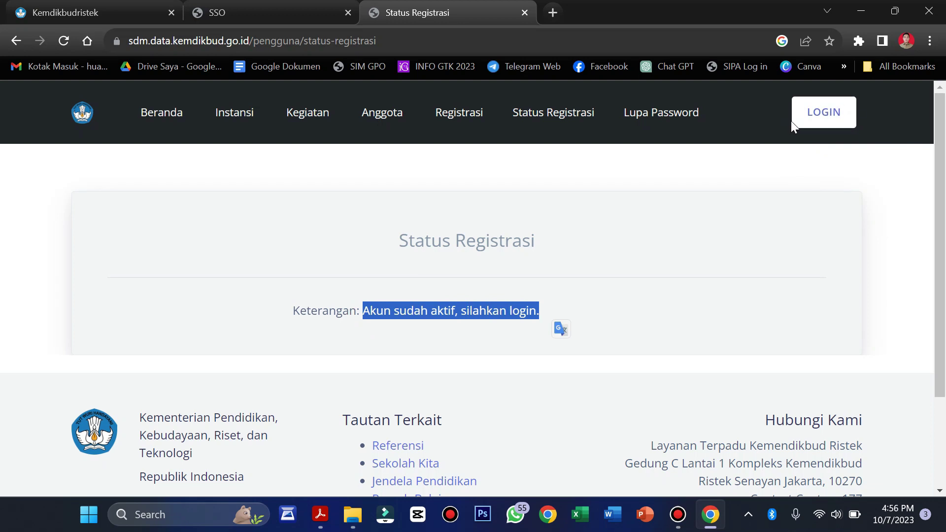
Log in to the SDM account with the prefilled email and password, and dismiss the Info Pembaruan notice
click(830, 117)
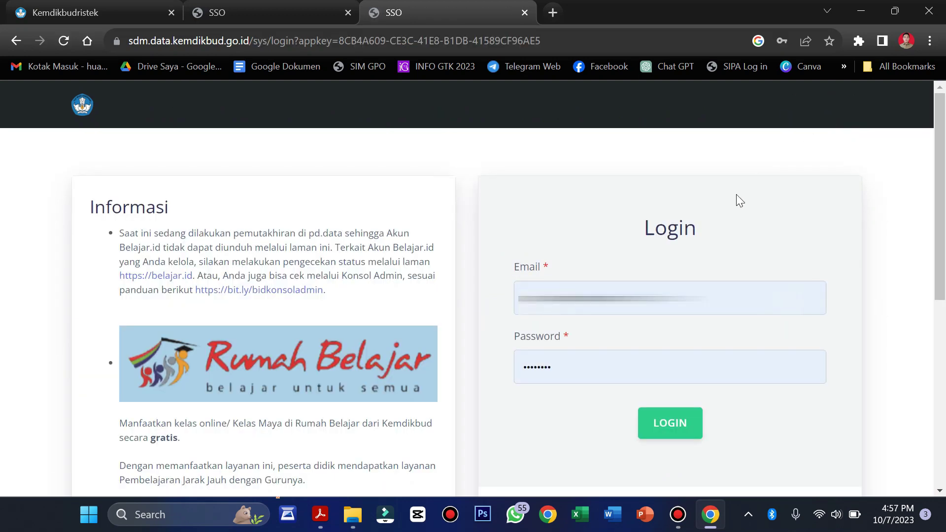
click(651, 282)
click(663, 364)
click(800, 427)
click(658, 432)
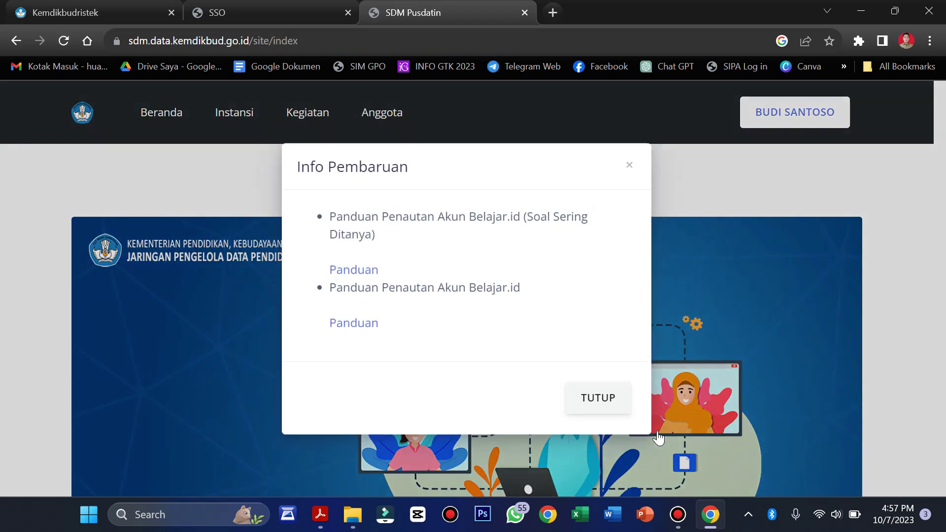
click(593, 393)
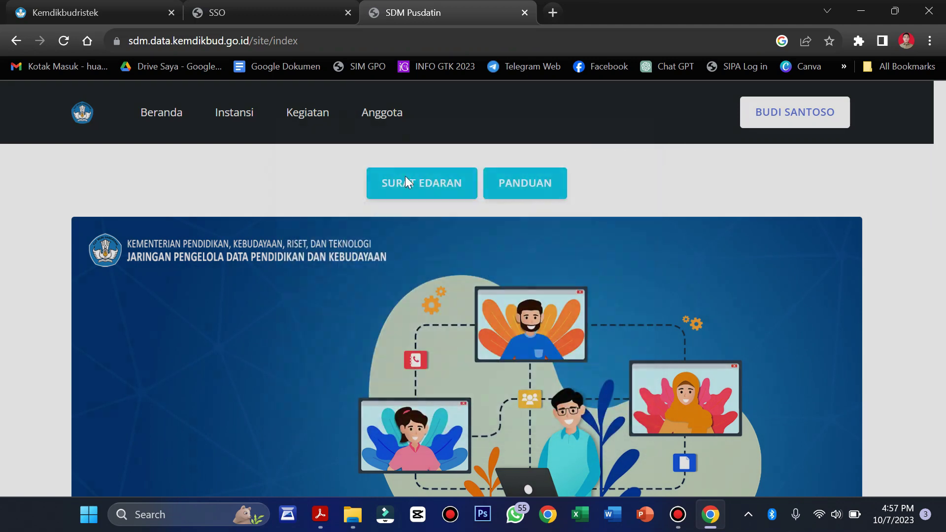
Switch to the Dashbor Sulingjar PDF in Acrobat and review the SDM account check flowchart and the Belum Verifikasi Email instructions
click(320, 514)
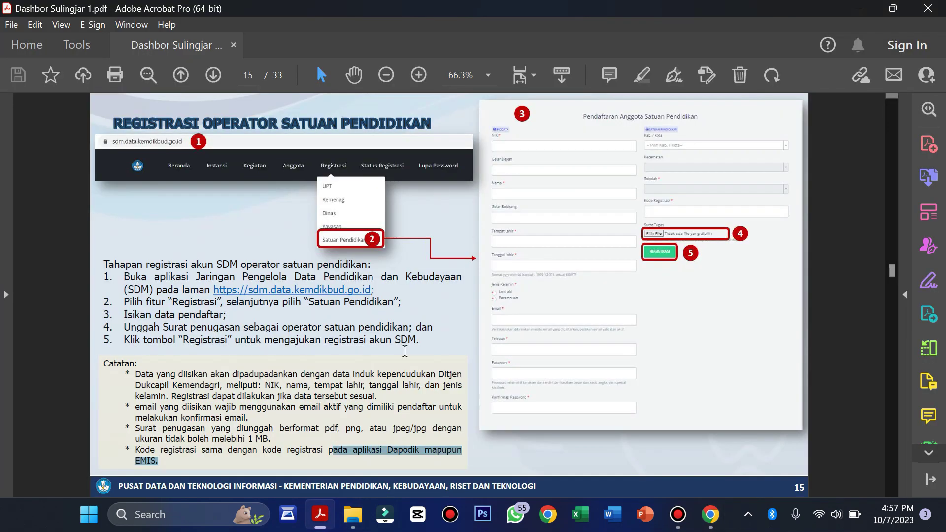
scroll(432, 381, up, 7)
scroll(433, 381, down, 1)
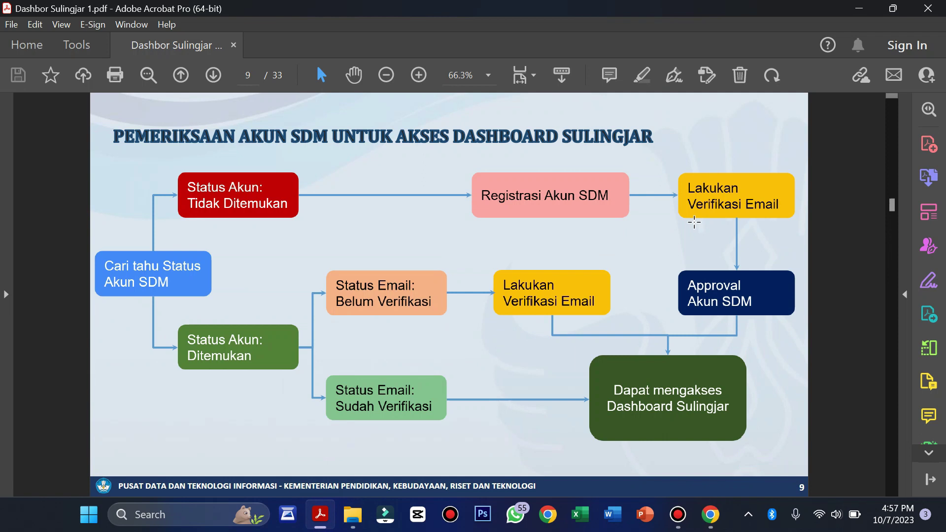
mouse_move(710, 514)
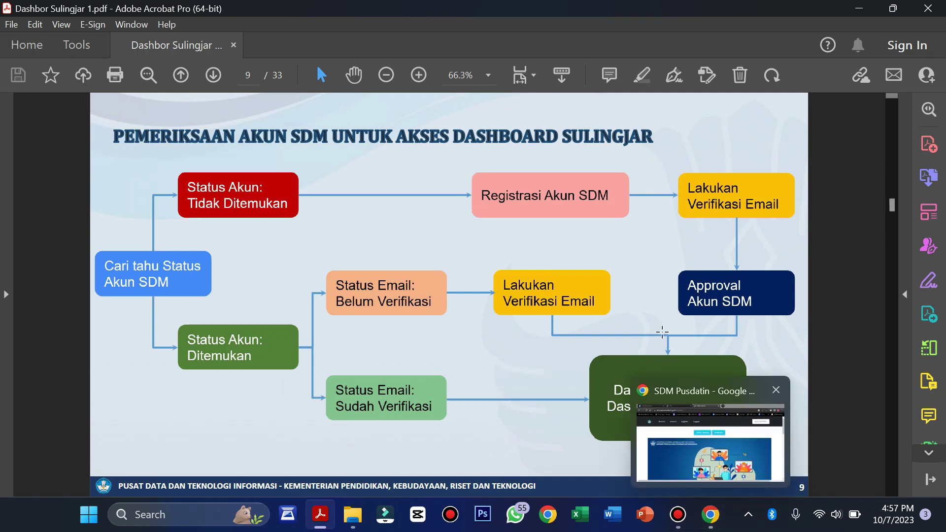
scroll(662, 332, down, 15)
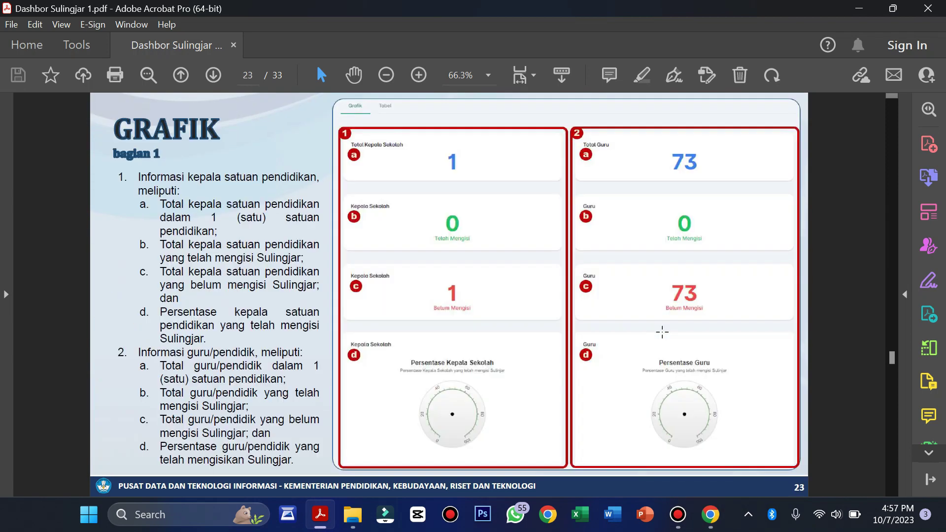
scroll(661, 332, up, 3)
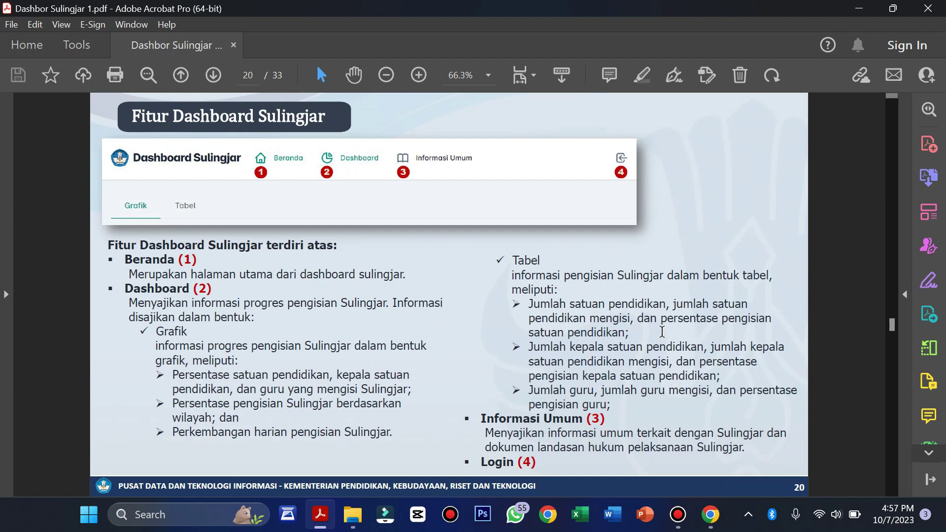
scroll(662, 332, up, 1)
scroll(662, 331, up, 3)
scroll(662, 332, down, 1)
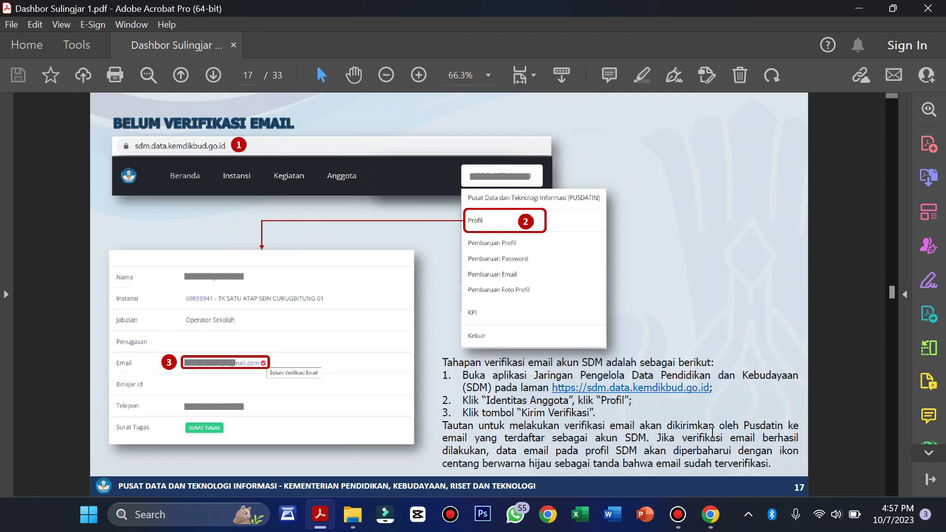
Switch to Chrome, open the account's Profil page, and send the verification request for its email address
click(711, 516)
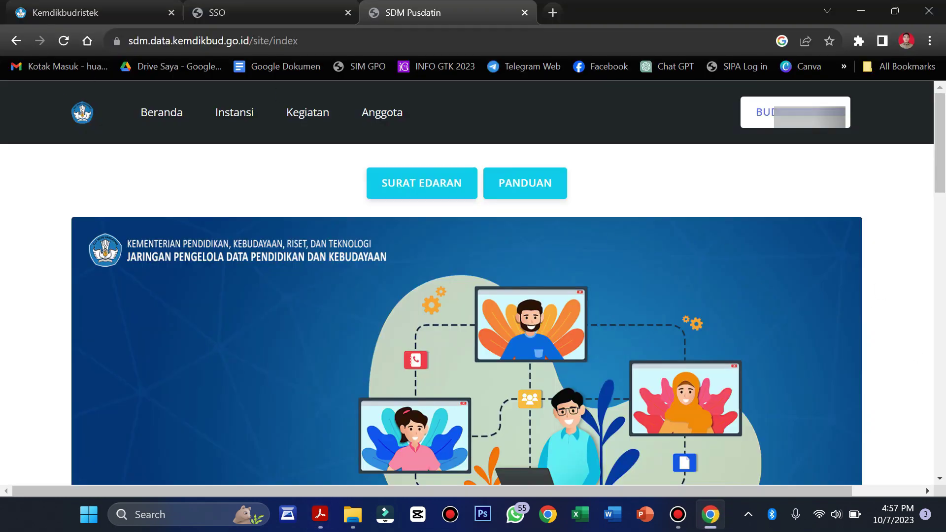
click(765, 117)
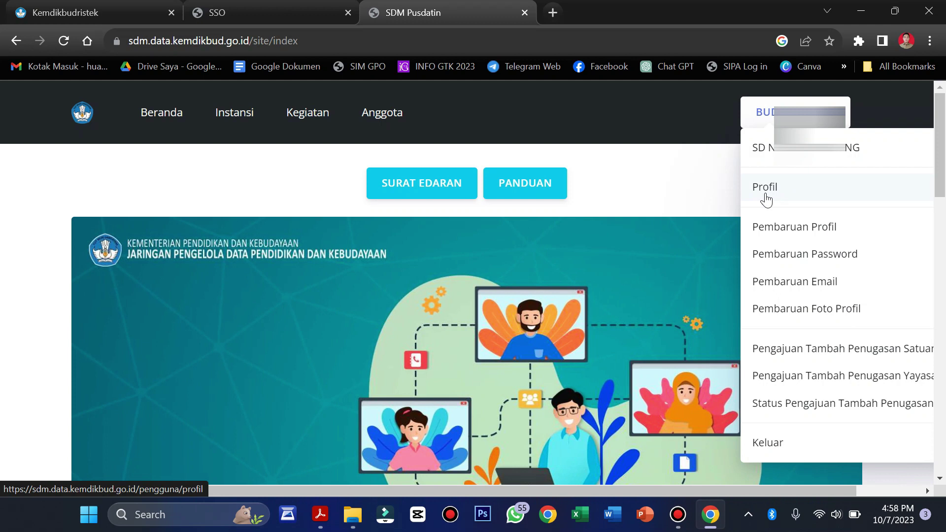
click(766, 198)
scroll(660, 303, up, 1)
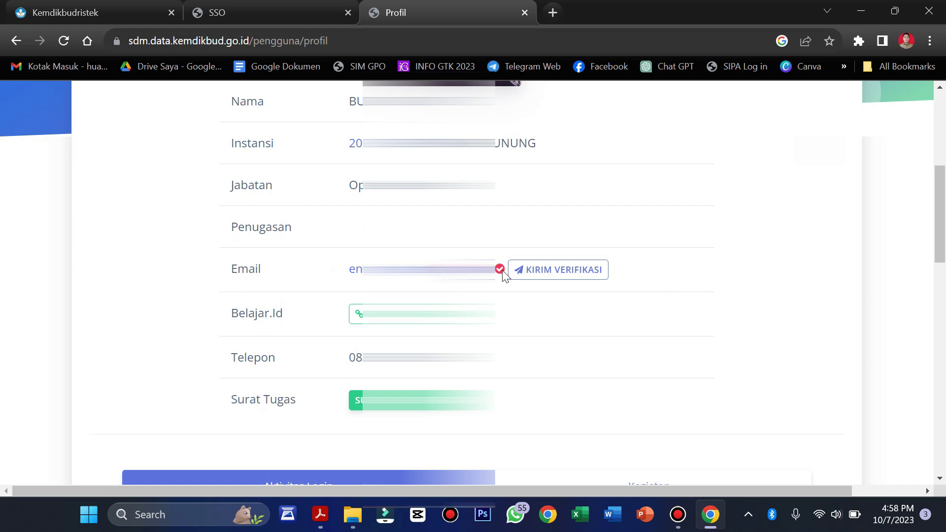
mouse_move(500, 270)
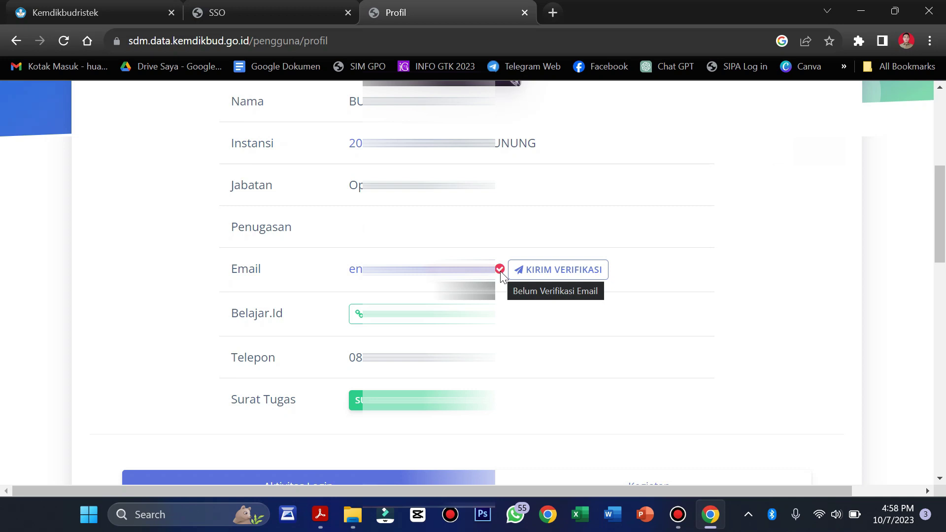
click(566, 273)
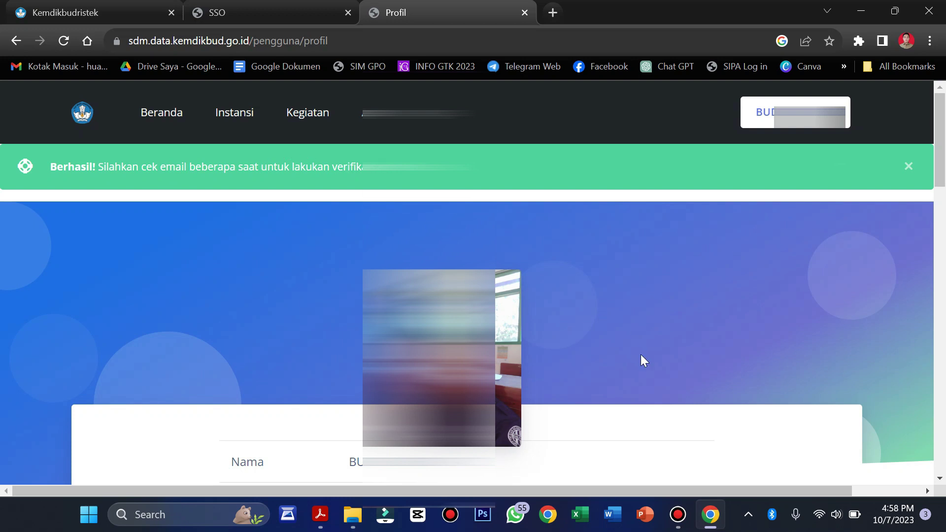
scroll(641, 355, down, 7)
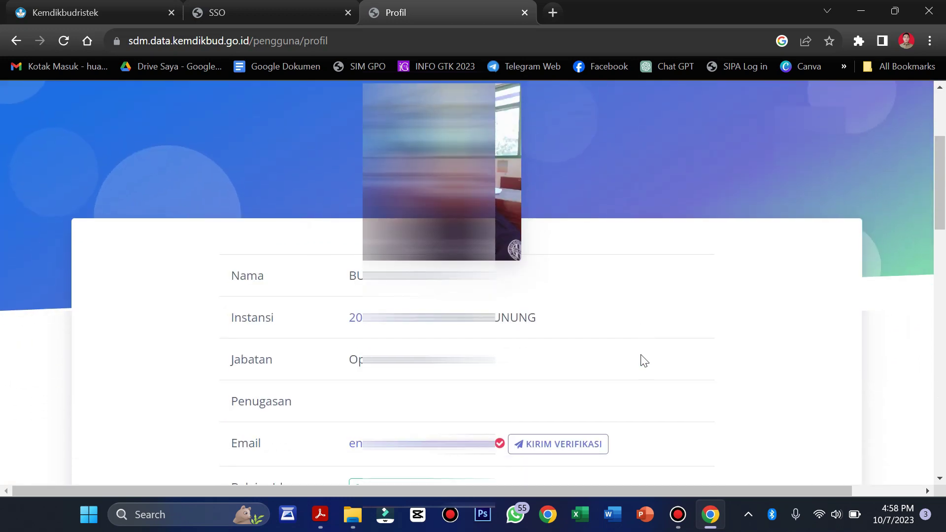
scroll(641, 355, down, 1)
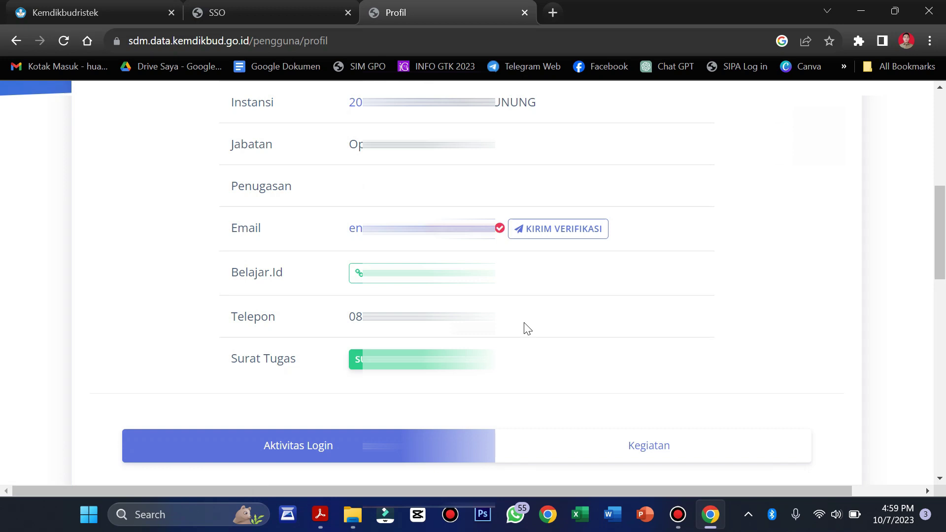
scroll(527, 330, up, 1)
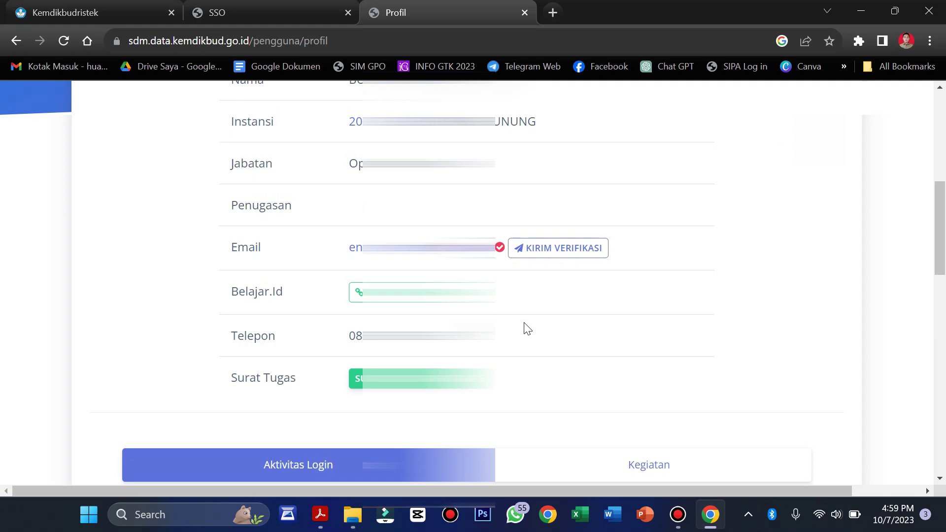
Log out of the SDM account and dismiss the Info Pembaruan notice on the home page
scroll(526, 329, up, 8)
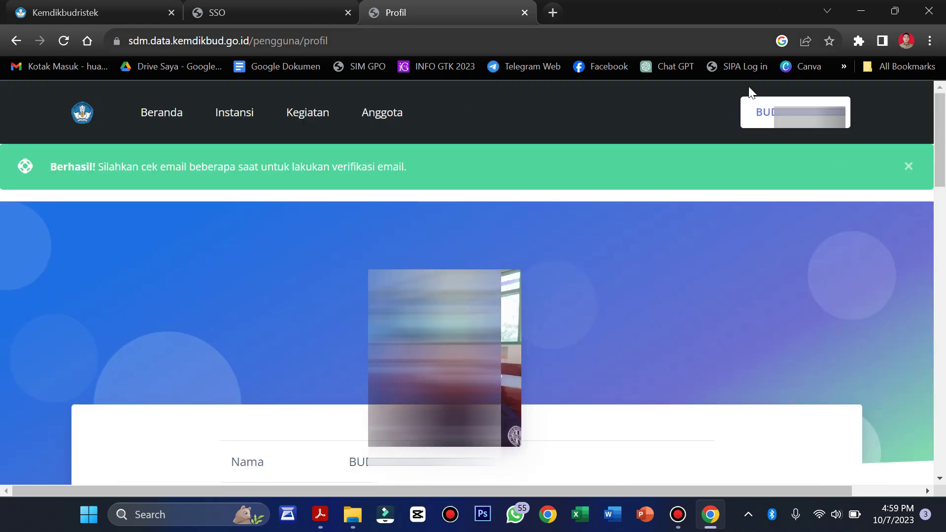
click(828, 106)
click(784, 452)
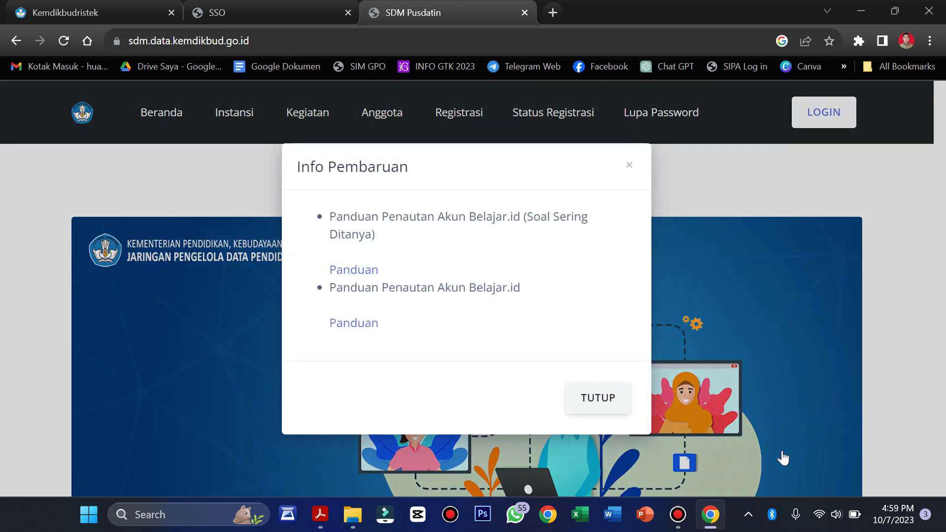
click(630, 167)
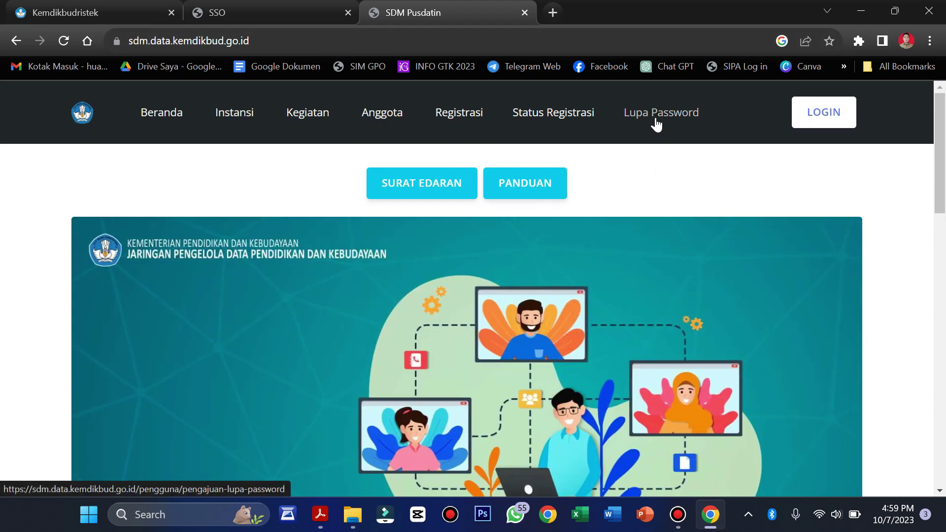
Open the Lupa Password form and examine its email and captcha fields and submission area
click(655, 114)
click(654, 118)
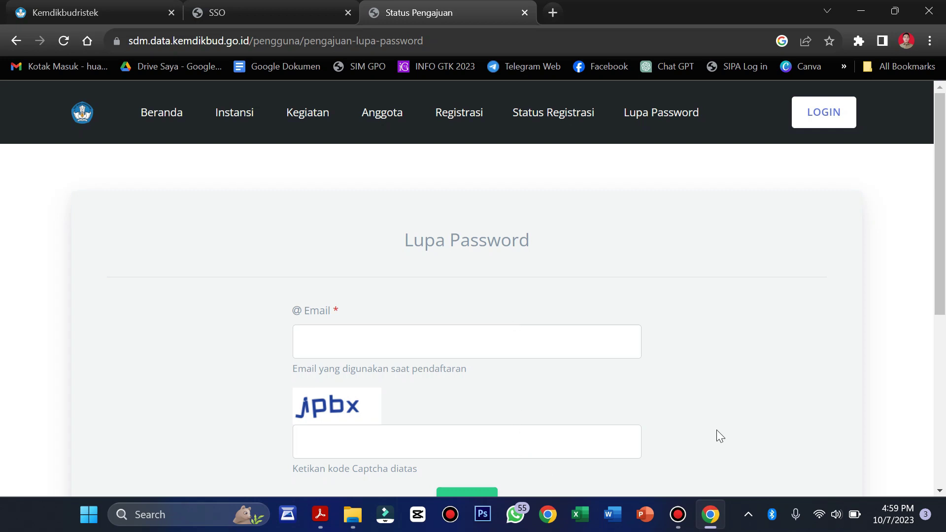
scroll(717, 430, down, 2)
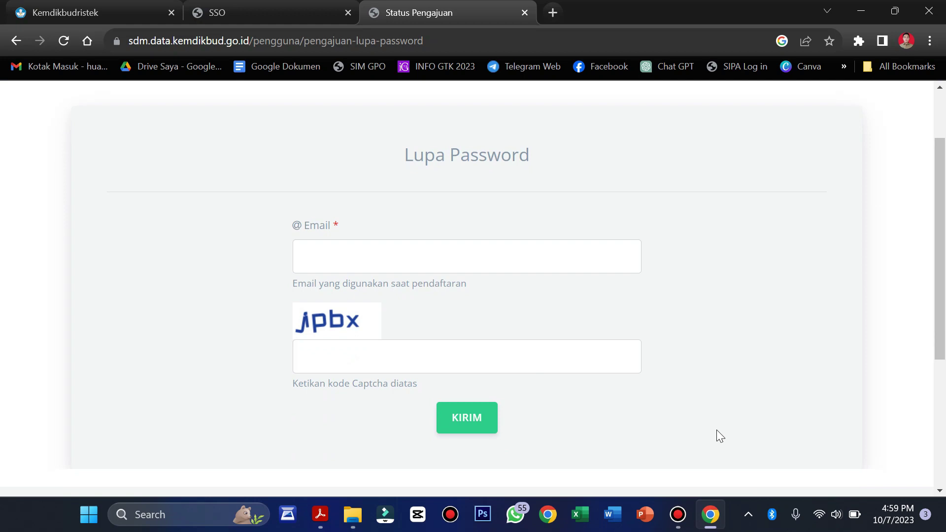
scroll(724, 202, up, 2)
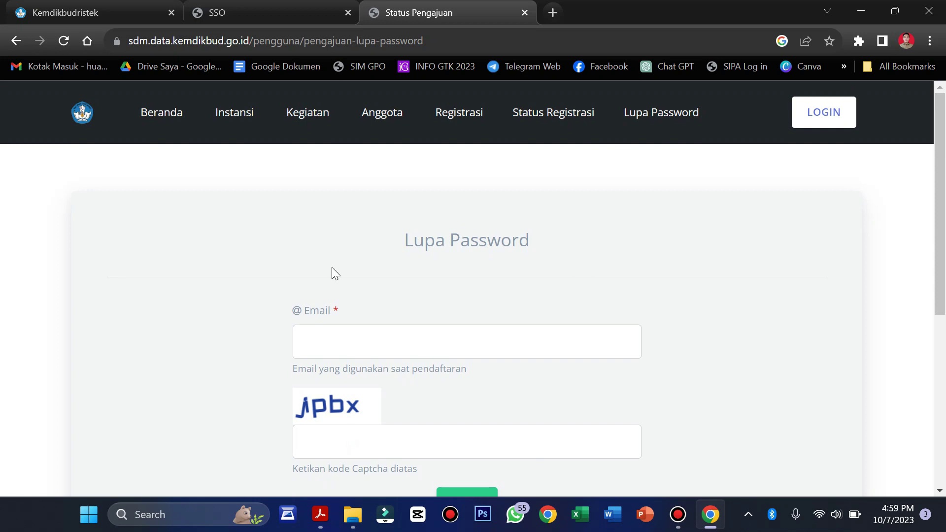
Return to the already open SSO login page and submit the prefilled login credentials
click(271, 8)
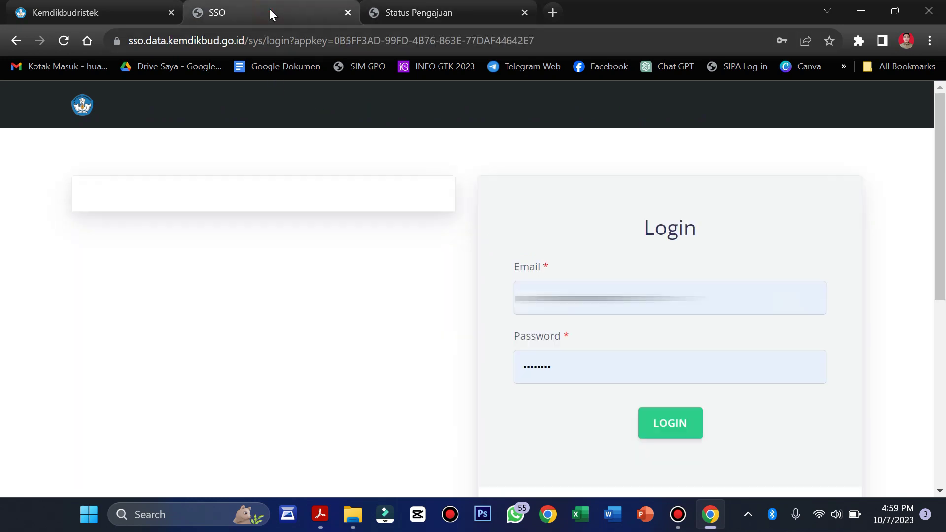
click(680, 430)
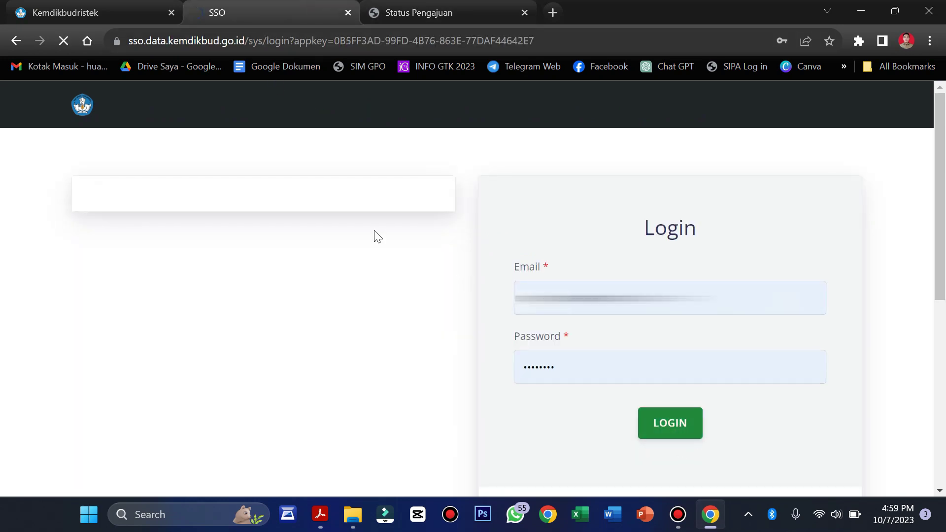